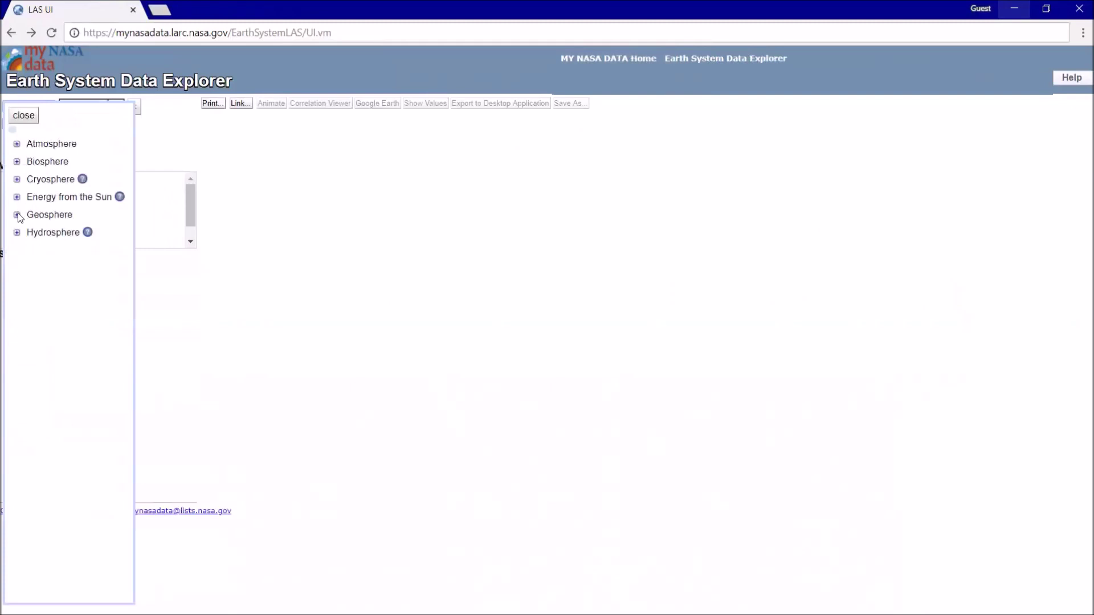
Look through the Geosphere land cover variables, collapse that category, and list the Hydrosphere variables.
click(28, 233)
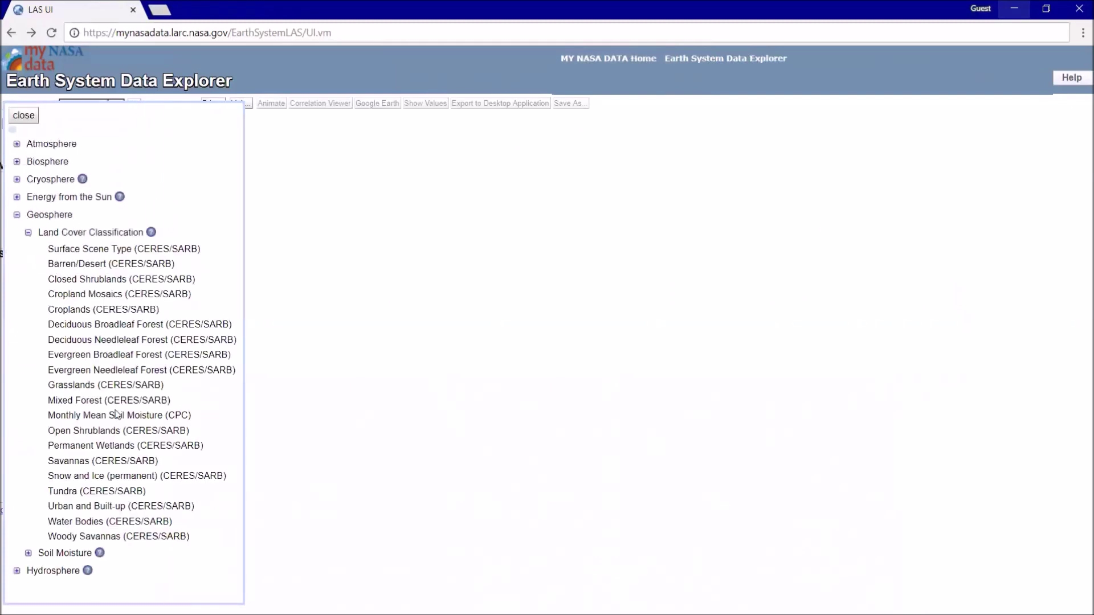
click(17, 215)
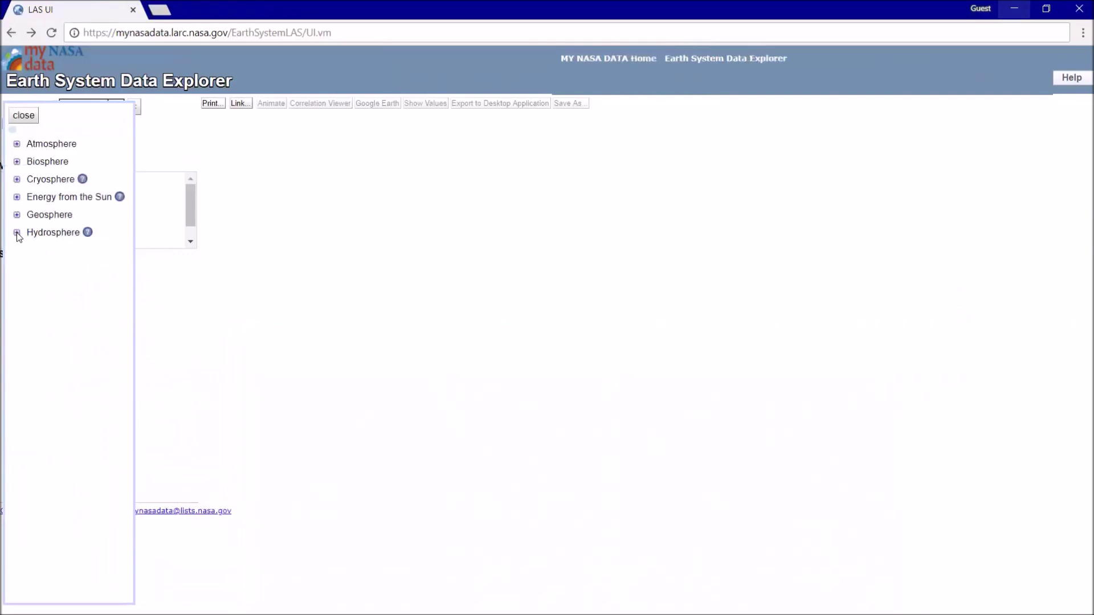
click(17, 233)
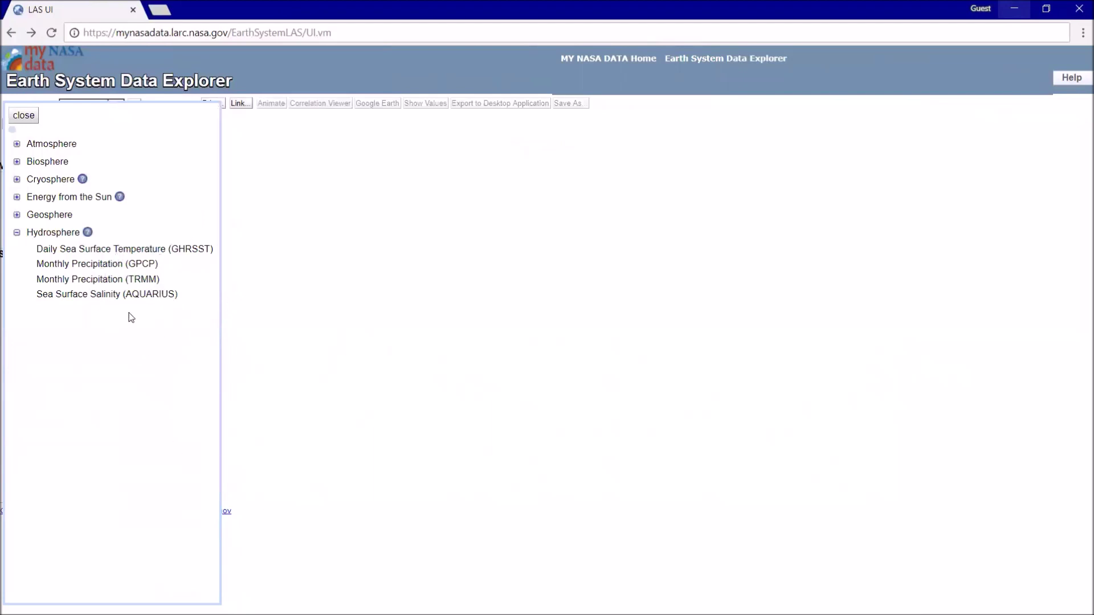
Switch to Photos to review the Hurricane Sandy track map and the hurricane structure diagram, and return to Earth System Data Explorer.
key(alt+Tab)
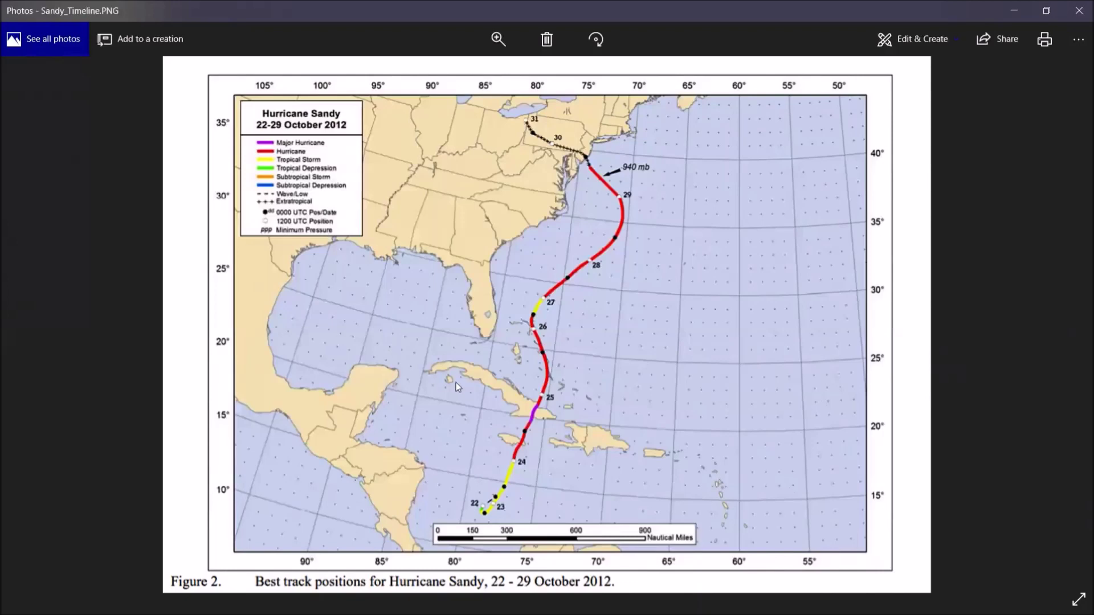
key(Right)
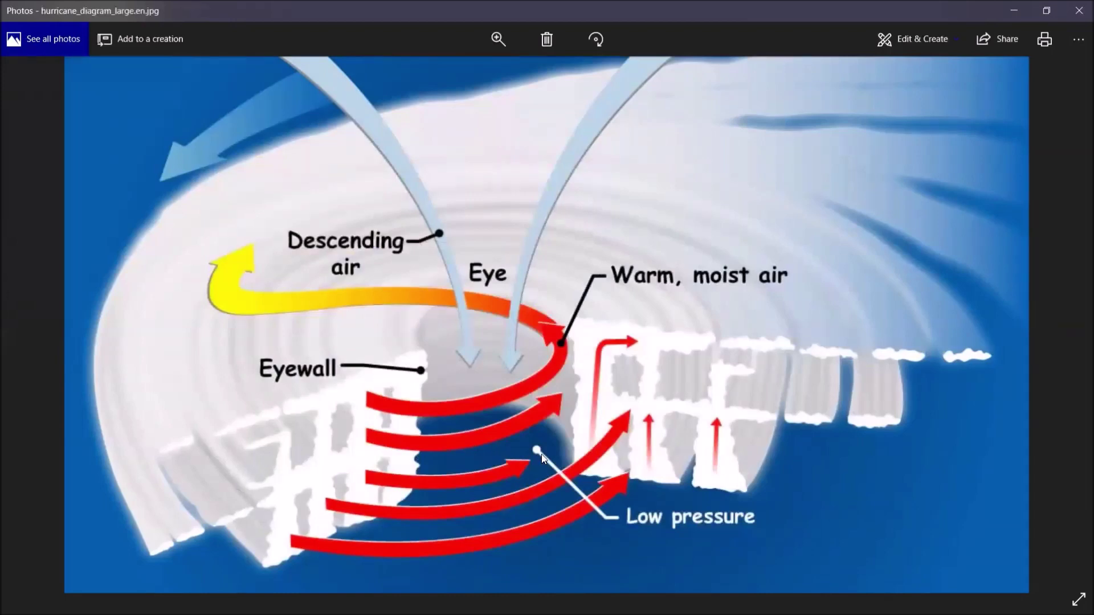
key(Right)
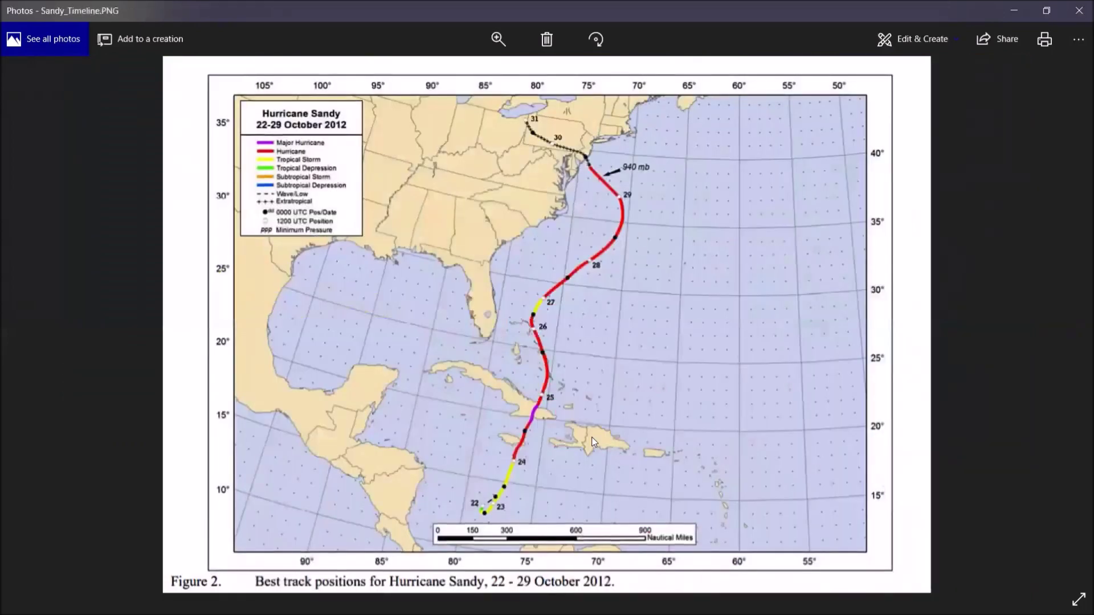
key(alt+Tab)
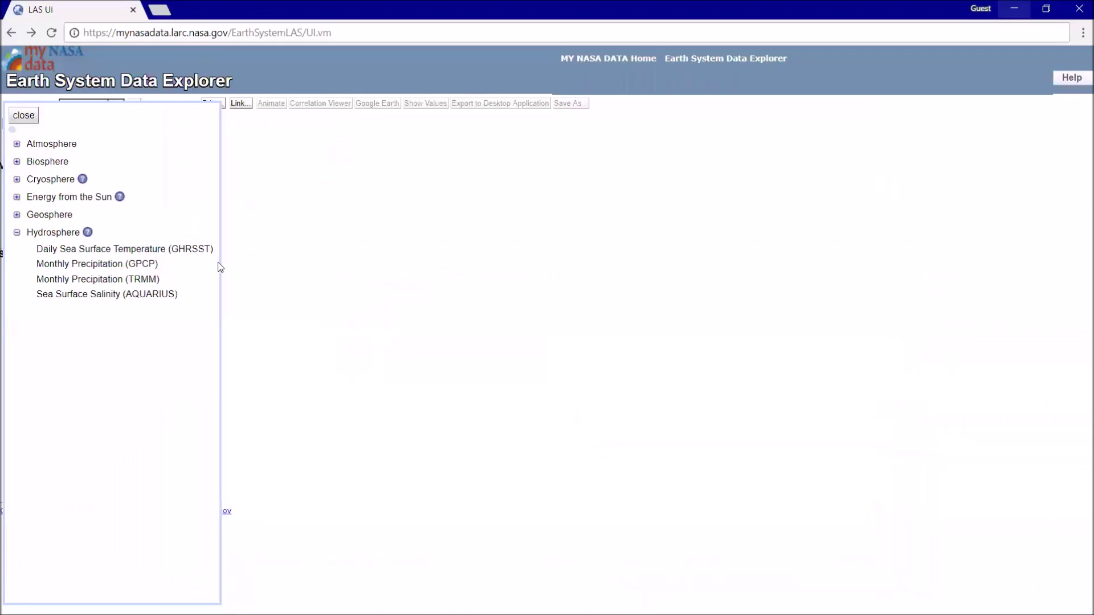
Plot Daily Sea Surface Temperature (GHRSST) and open the variable and grid description of the Hydrosphere dataset.
click(180, 251)
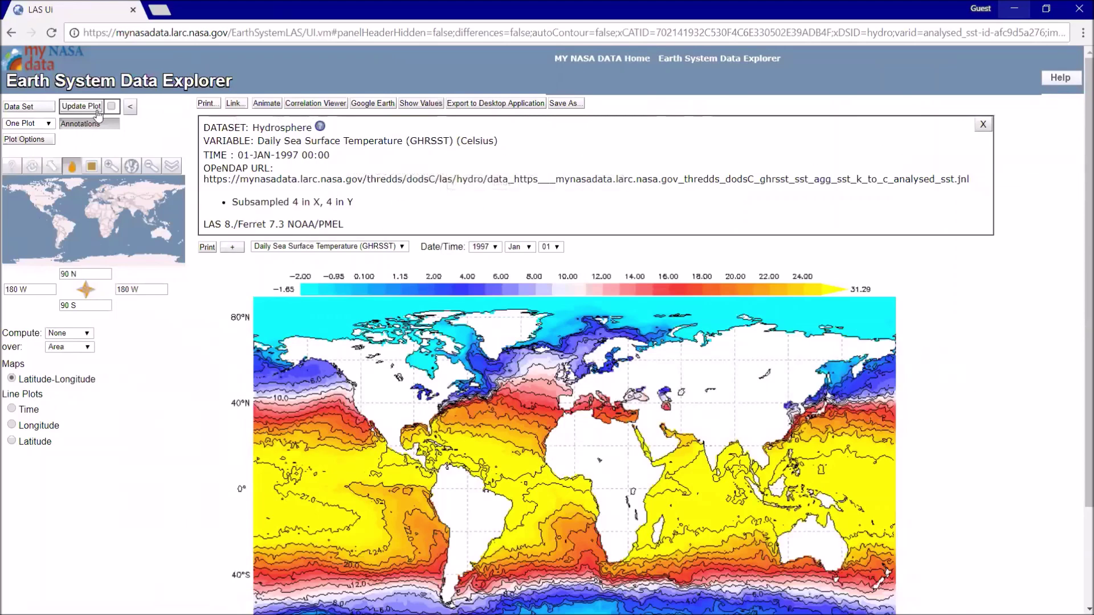
click(31, 110)
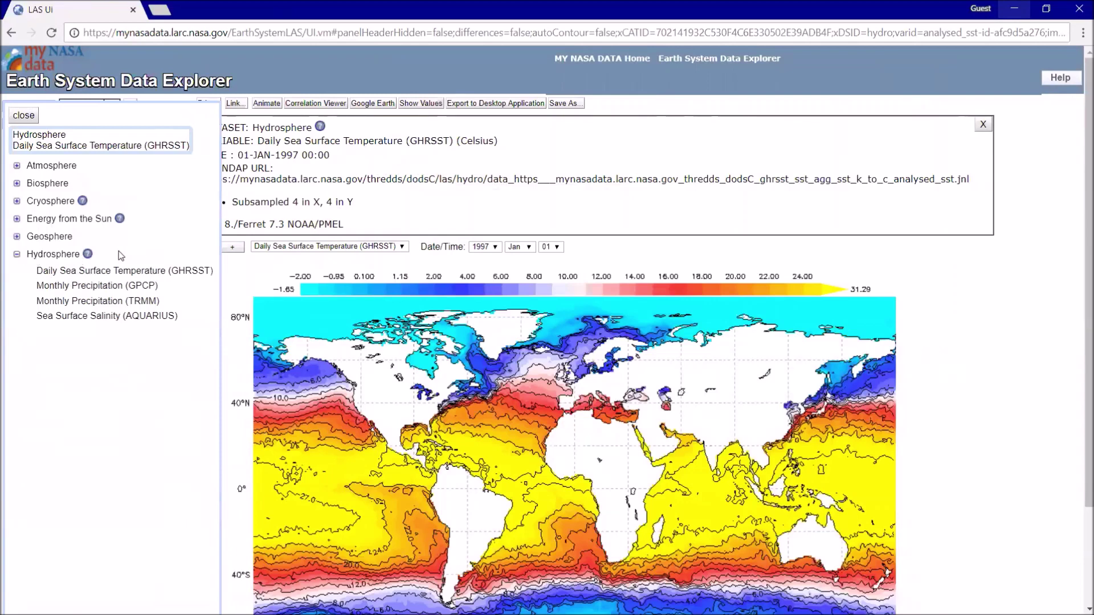
click(88, 254)
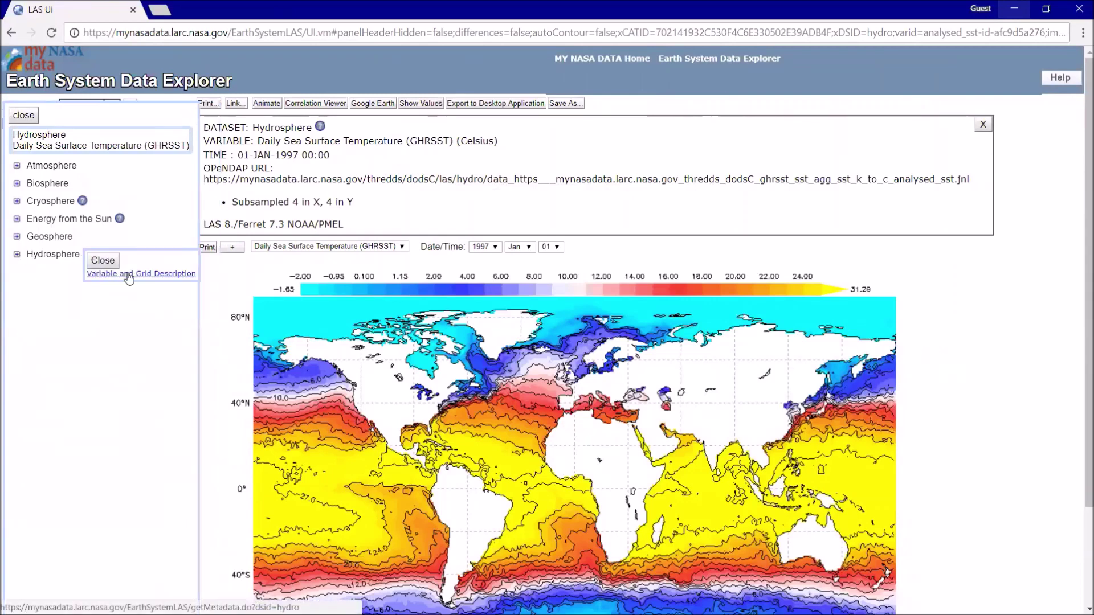
click(129, 275)
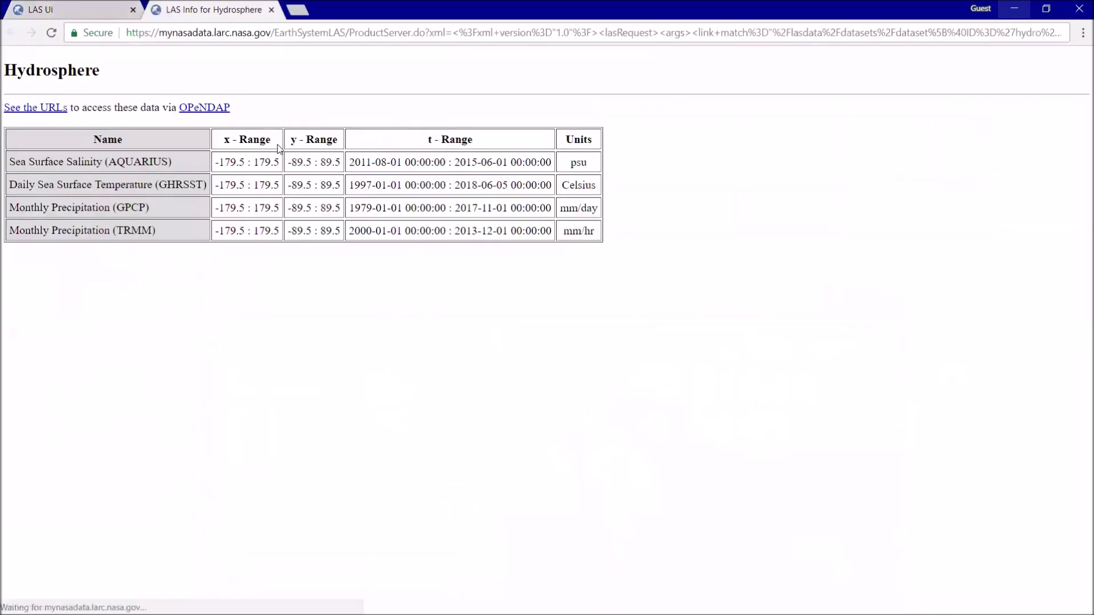
Examine the Daily Sea Surface Temperature row for its source, coordinate ranges, time range and units, comparing the other variables' sources.
drag(18, 185, 193, 184)
click(184, 247)
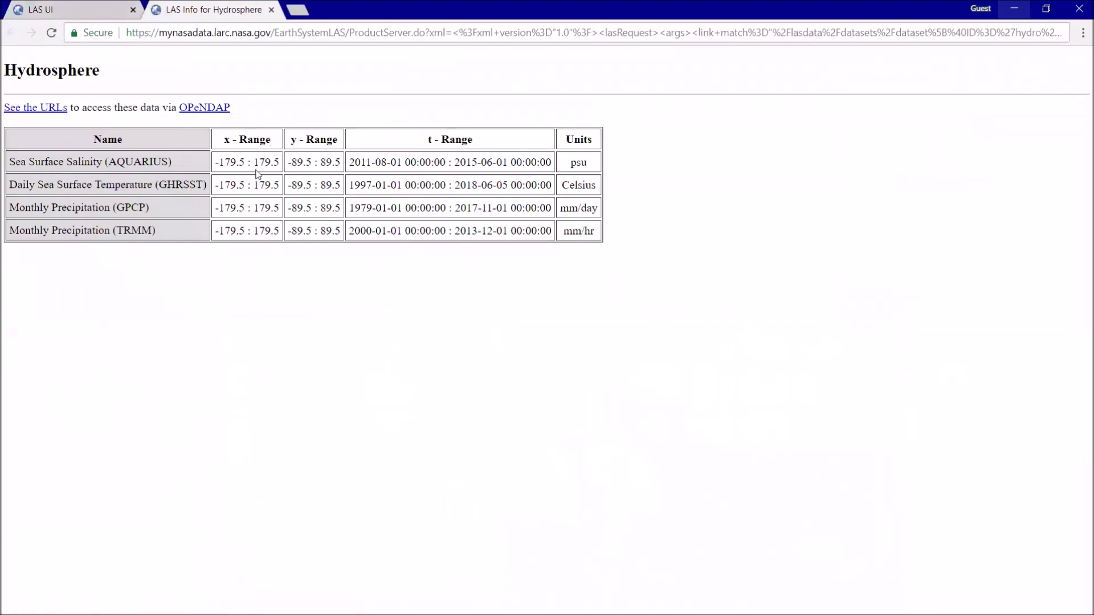
drag(9, 185, 155, 184)
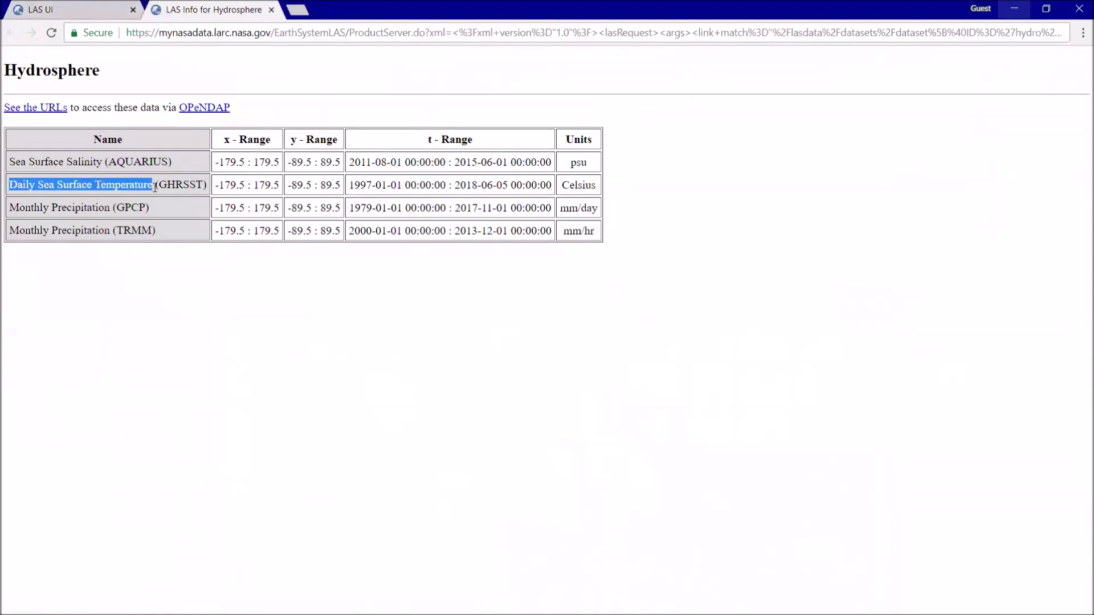
drag(158, 185, 203, 185)
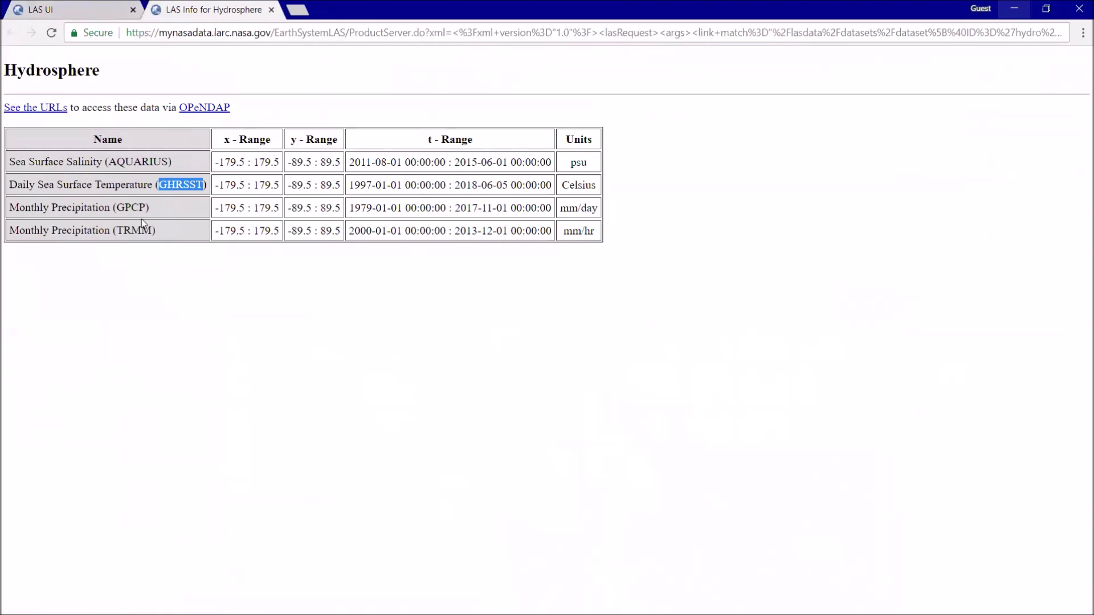
drag(116, 207, 152, 231)
drag(108, 162, 172, 164)
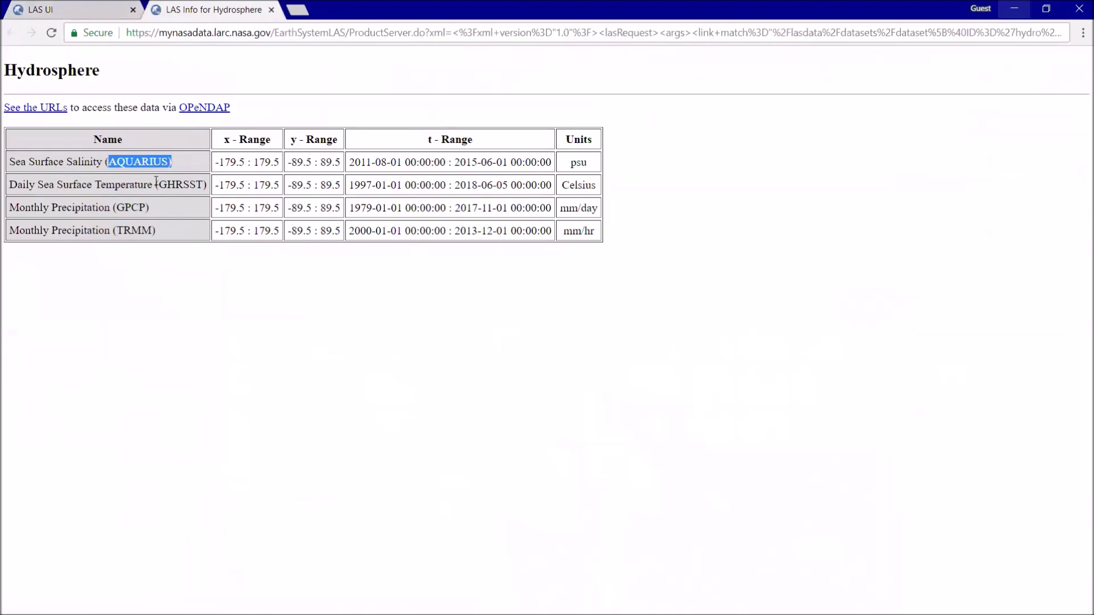
click(160, 185)
drag(160, 185, 200, 186)
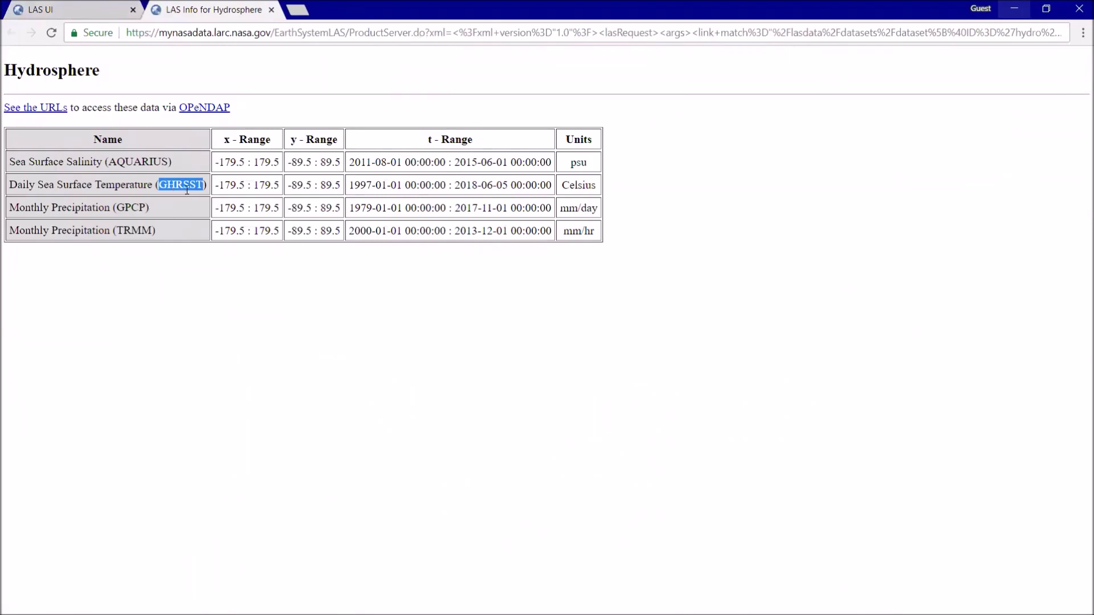
click(223, 187)
drag(351, 185, 499, 191)
click(499, 191)
drag(563, 184, 595, 184)
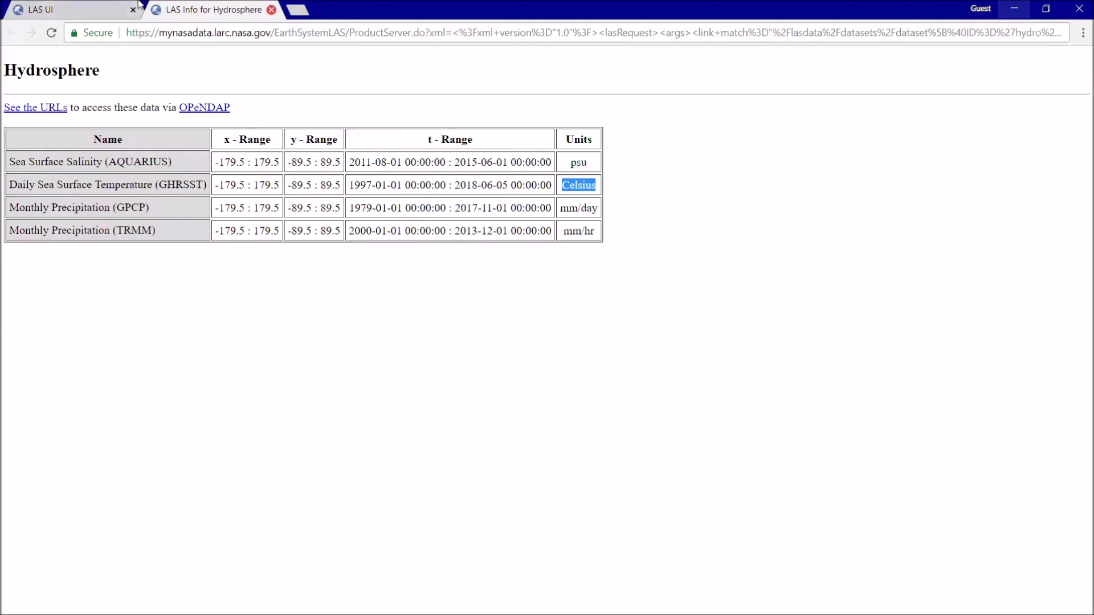
Close the Hydrosphere description page and the dataset list, and hide the plot annotations.
key(ctrl+w)
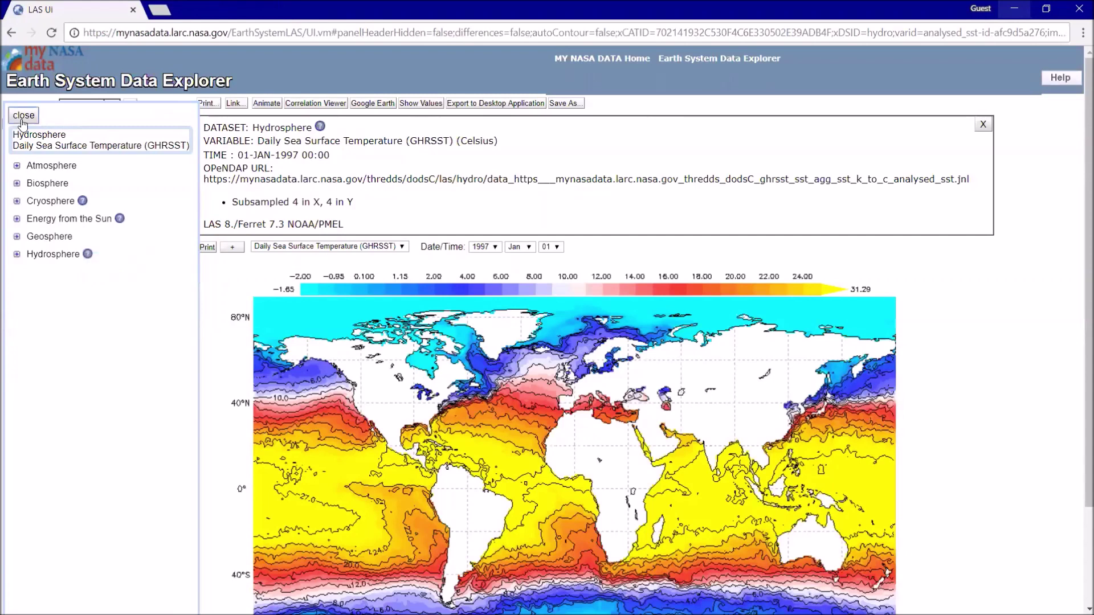
drag(245, 141, 511, 144)
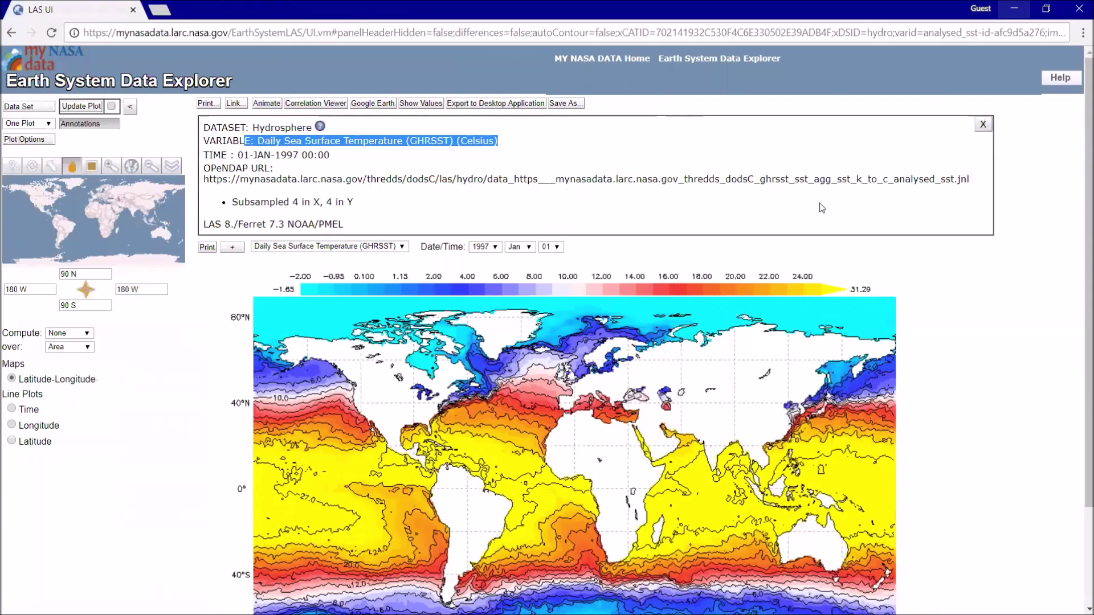
click(992, 125)
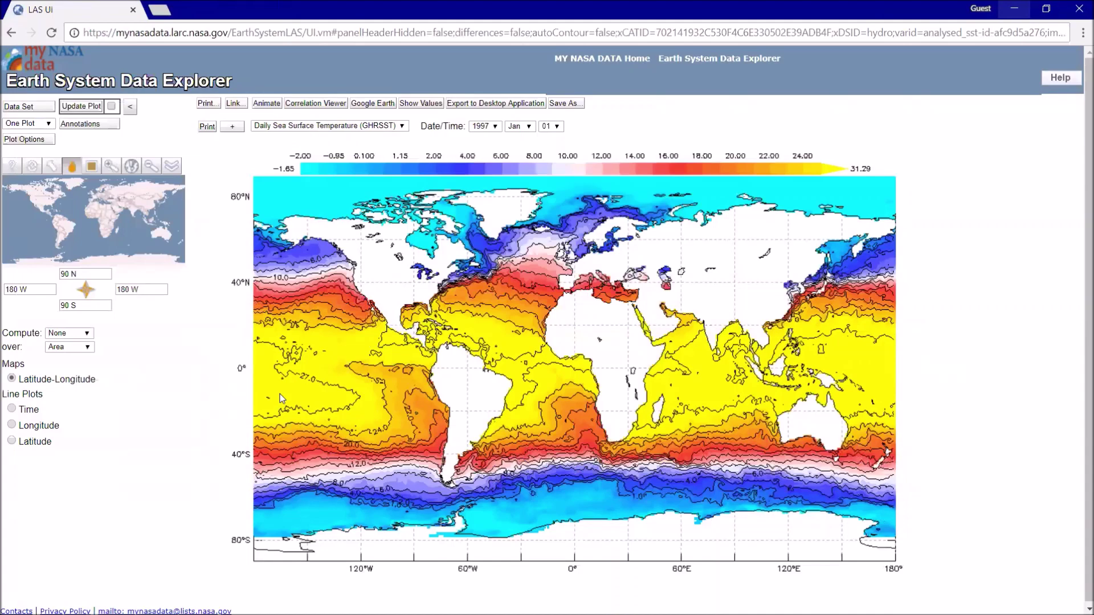
Switch to Photos to examine the dates and locations on Hurricane Sandy's track map, and return to the global temperature plot.
key(alt+Tab)
key(alt+Tab)
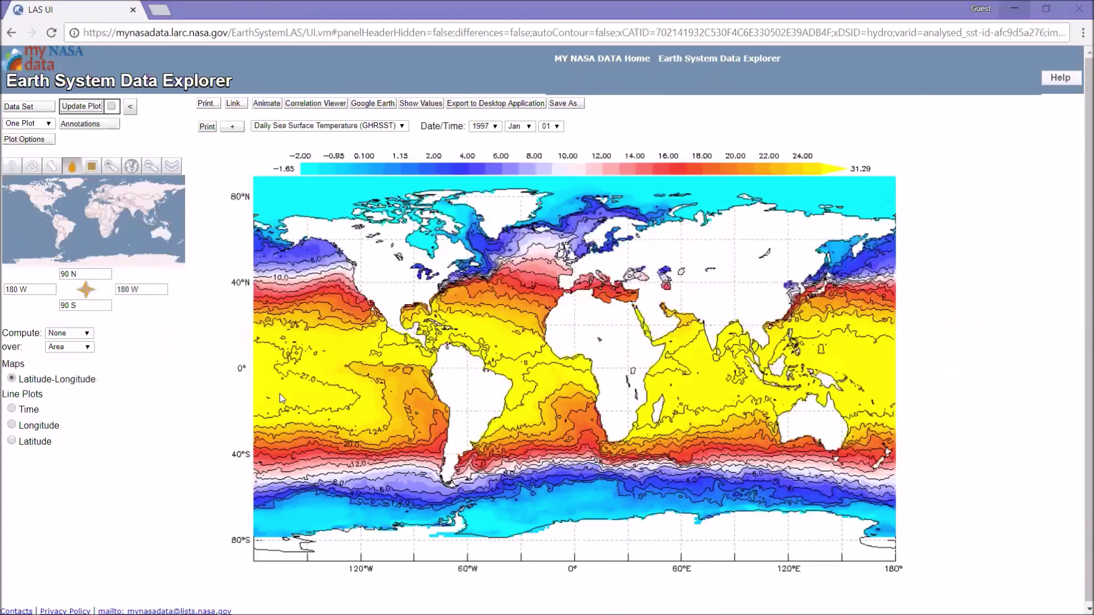
key(alt+Tab)
key(alt+Tab)
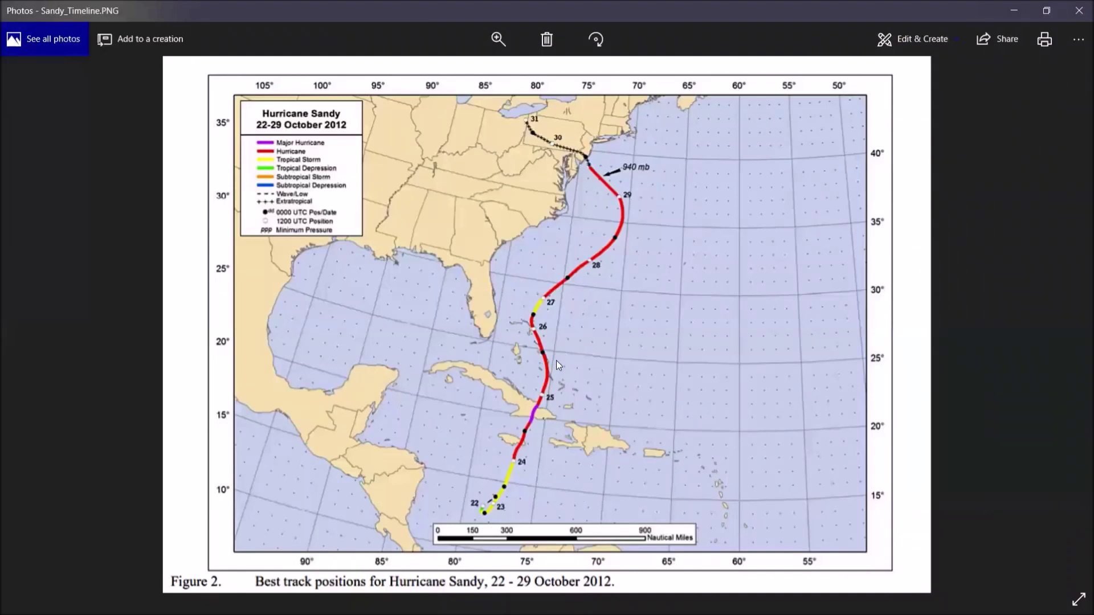
key(alt+Tab)
key(alt+Tab)
key(alt+Tab)
key(alt+Tab)
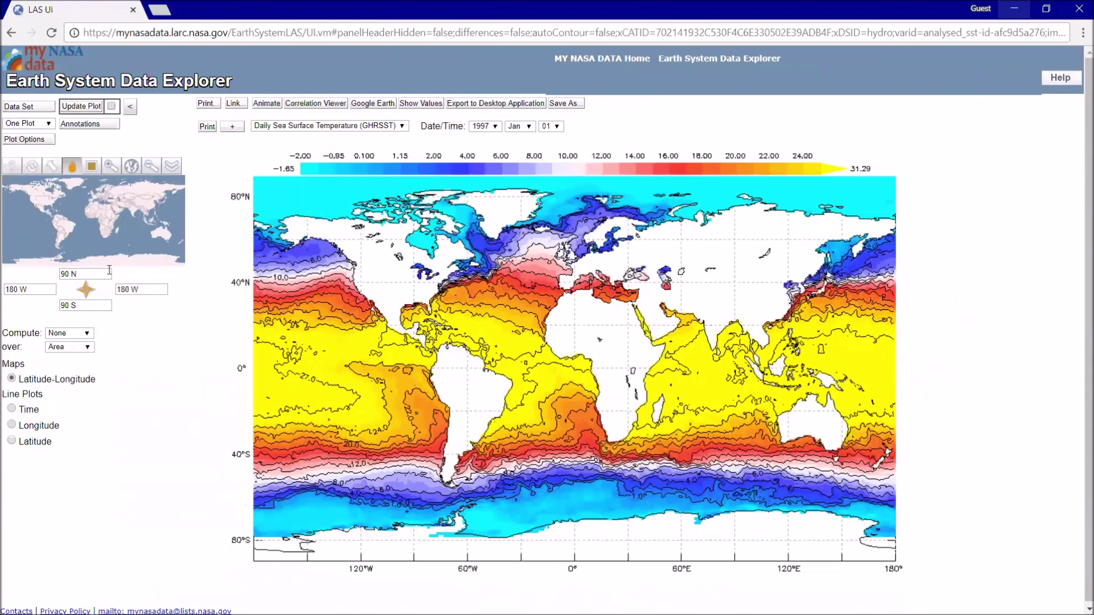
Set the map region to North America and update the plot.
click(176, 172)
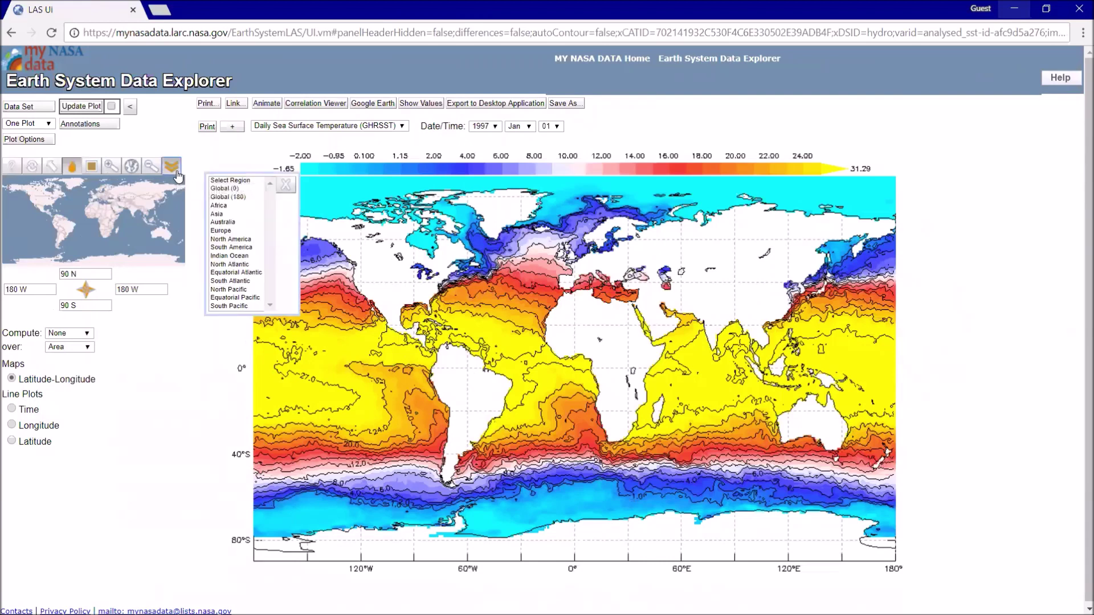
click(238, 240)
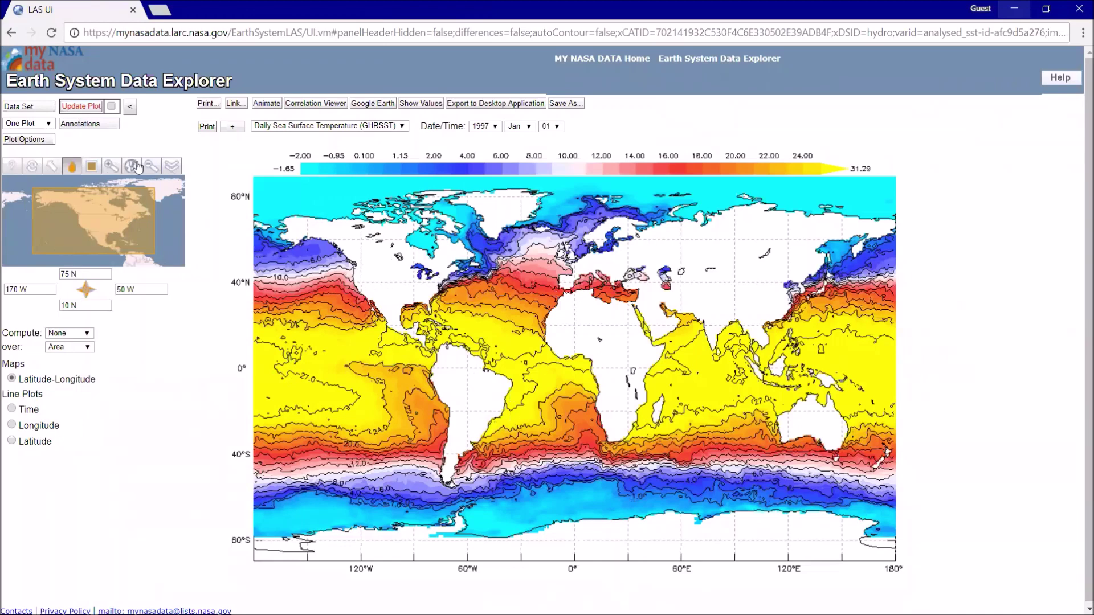
click(95, 110)
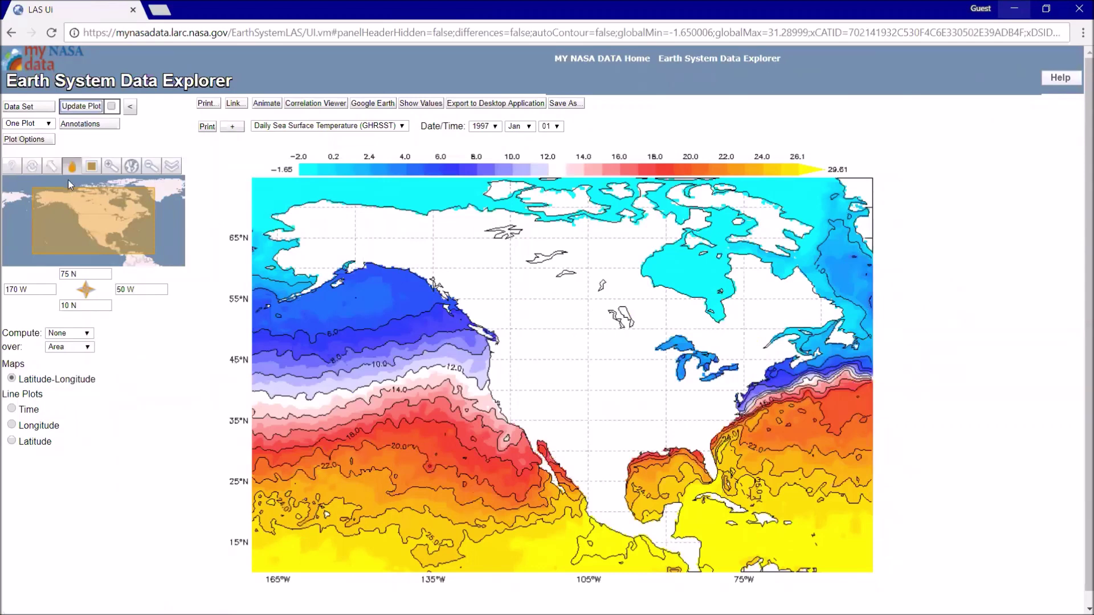
Reset the map, select a region spanning about 4 N to 48 N and 115 W to 25 W, and update the plot with automatic updating enabled.
click(32, 166)
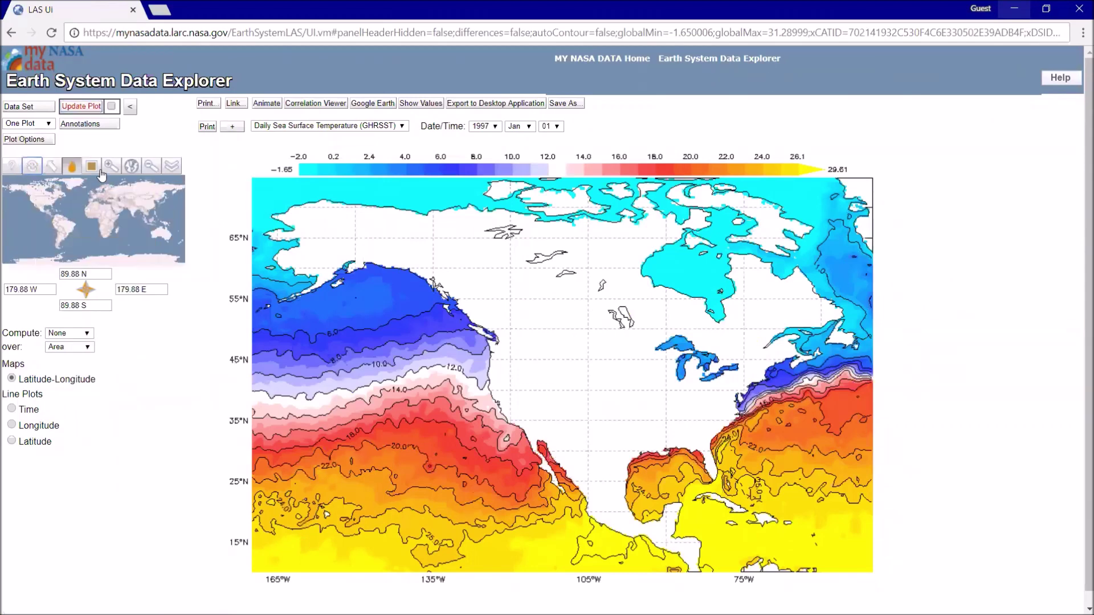
click(92, 166)
drag(35, 197, 81, 219)
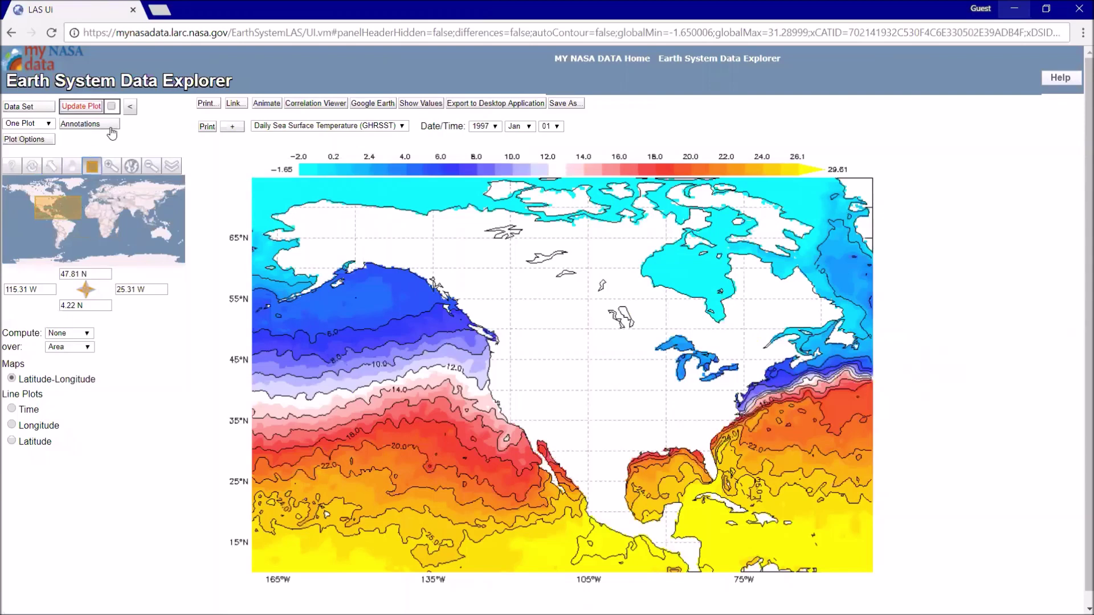
click(95, 107)
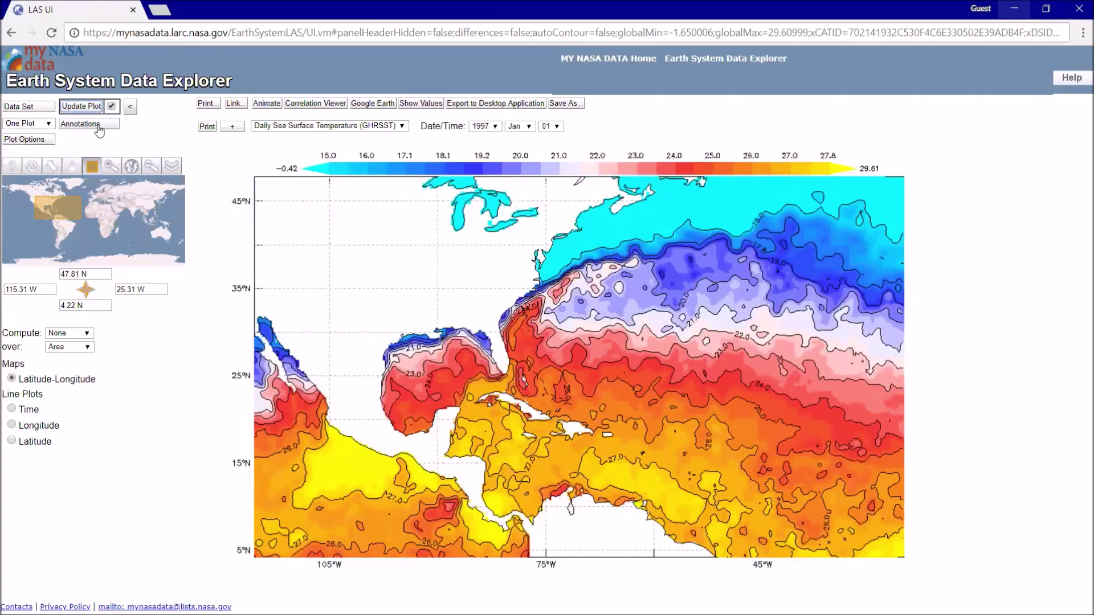
Show the plot annotations to check the dataset, variable and time, and hide them again.
click(80, 123)
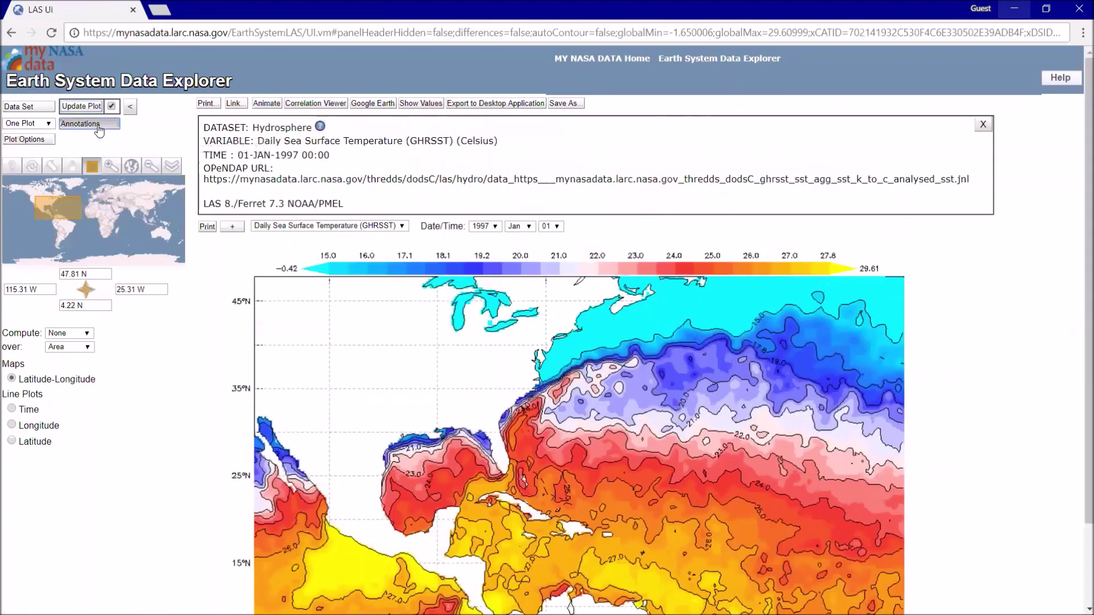
click(97, 125)
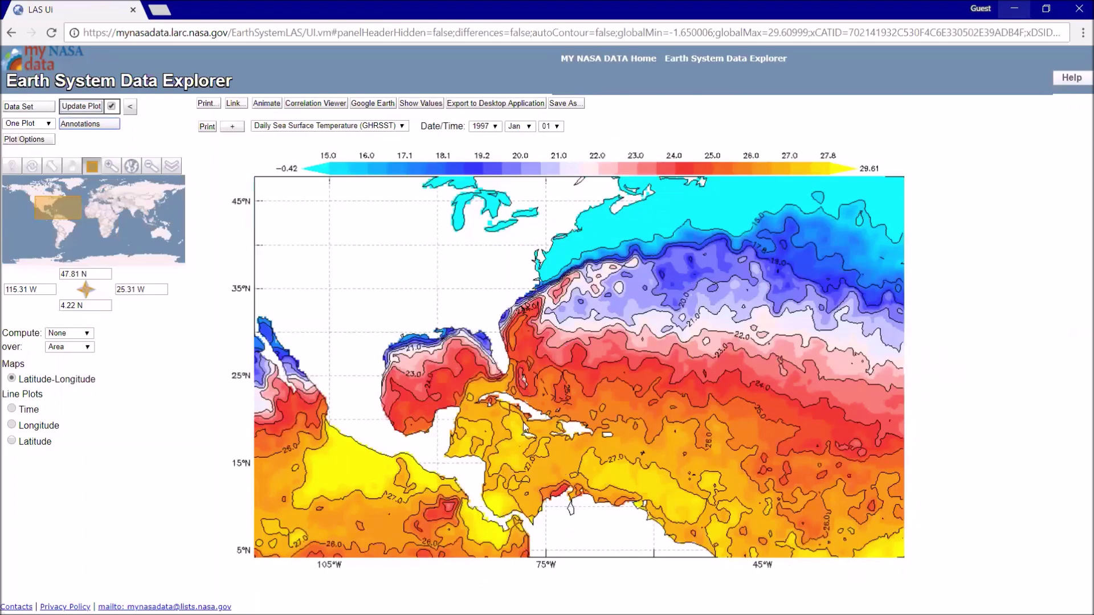
Set the temperature plot's date to 20 October 2012.
click(481, 126)
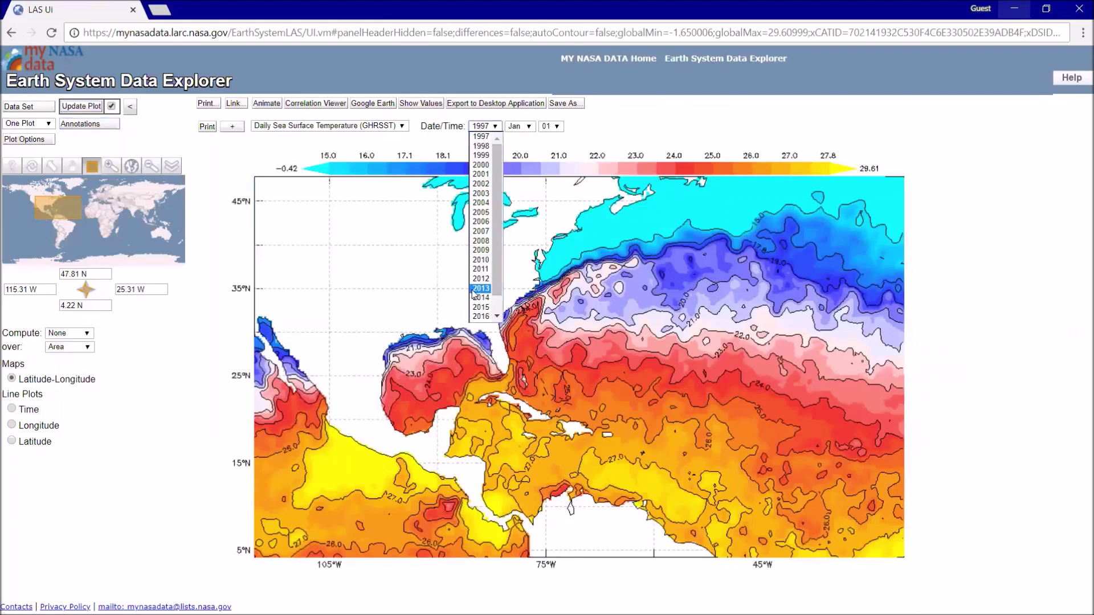
click(481, 278)
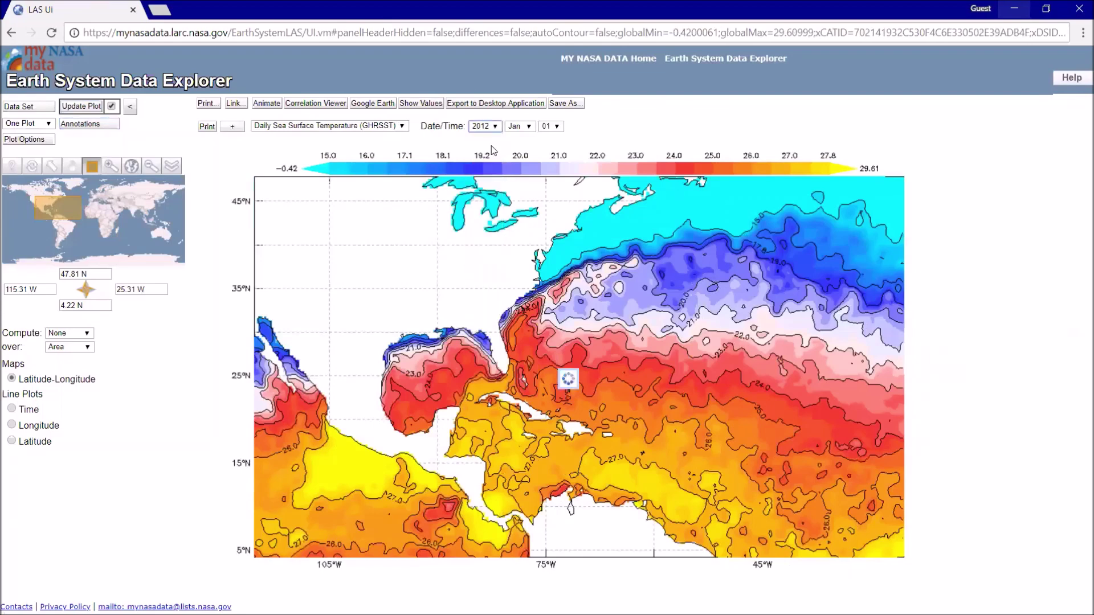
click(519, 126)
click(536, 222)
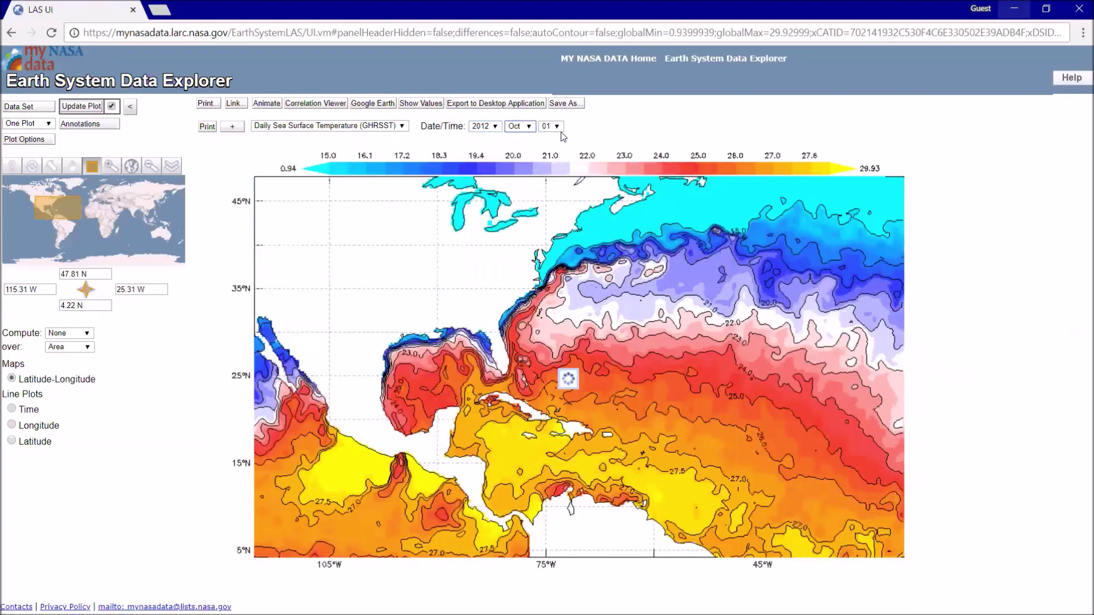
click(553, 126)
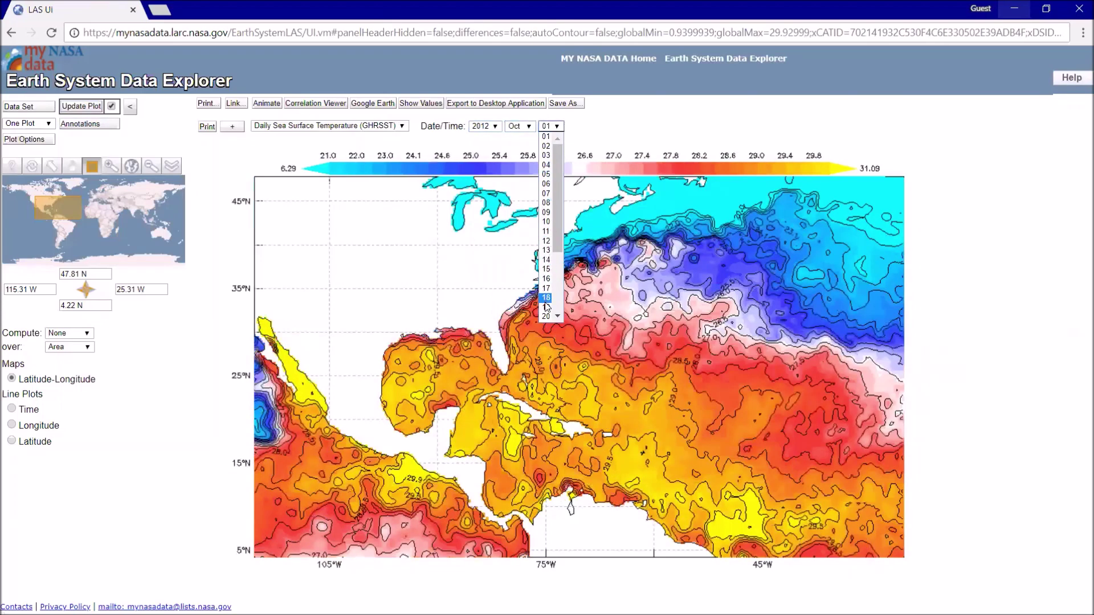
click(543, 310)
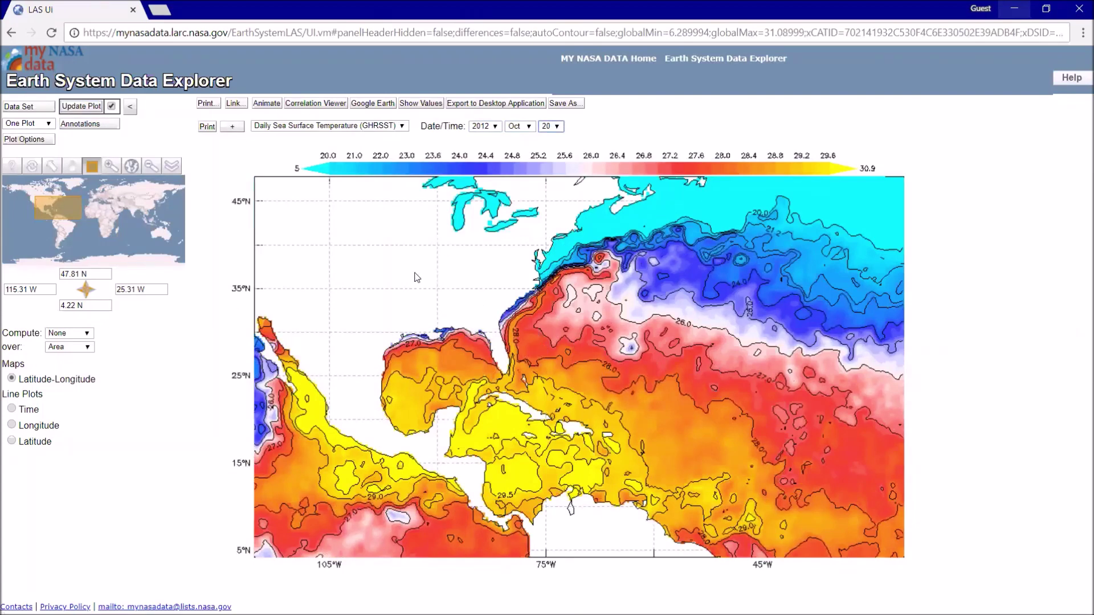
Change the layout to a comparison of four plots and look over all of them.
click(34, 124)
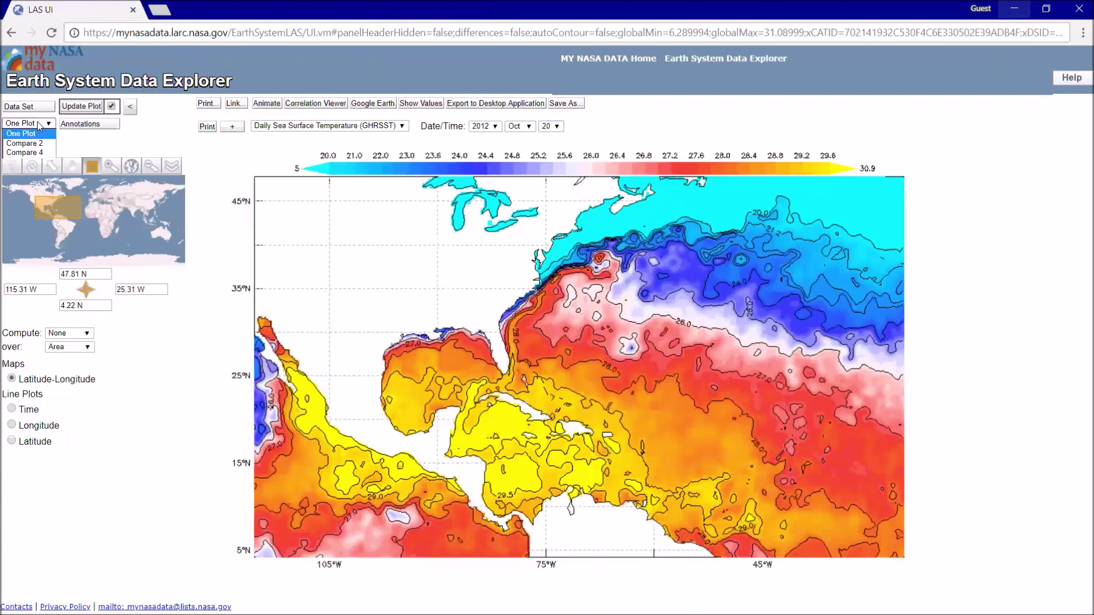
click(35, 153)
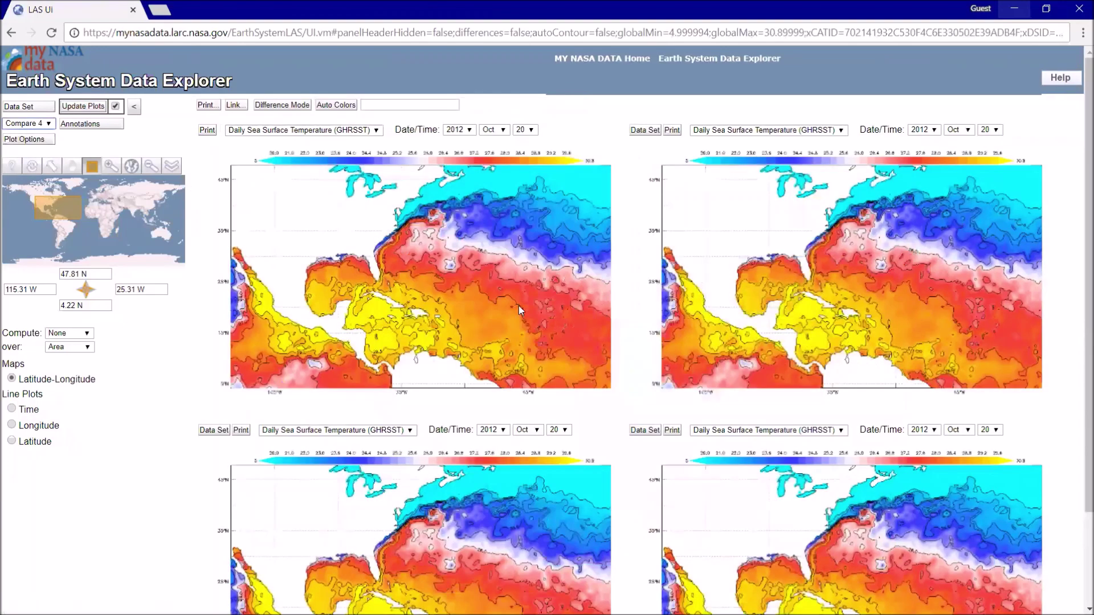
scroll(589, 410, down, 2)
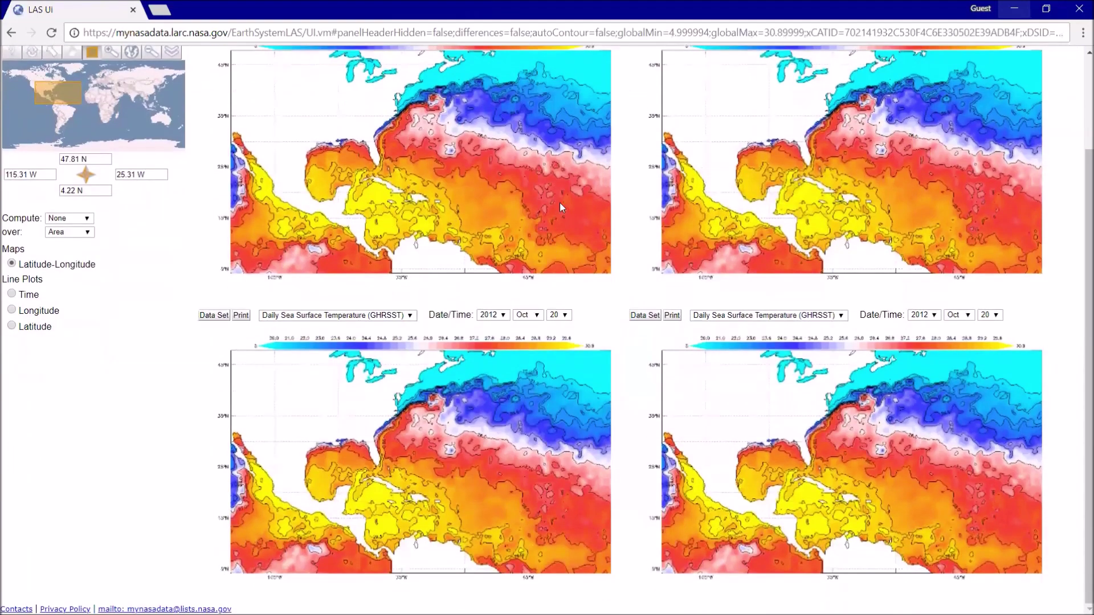
scroll(709, 253, up, 2)
Set the day of the second, third and fourth comparison plots to 23, 26 and 29 October 2012 respectively.
click(990, 129)
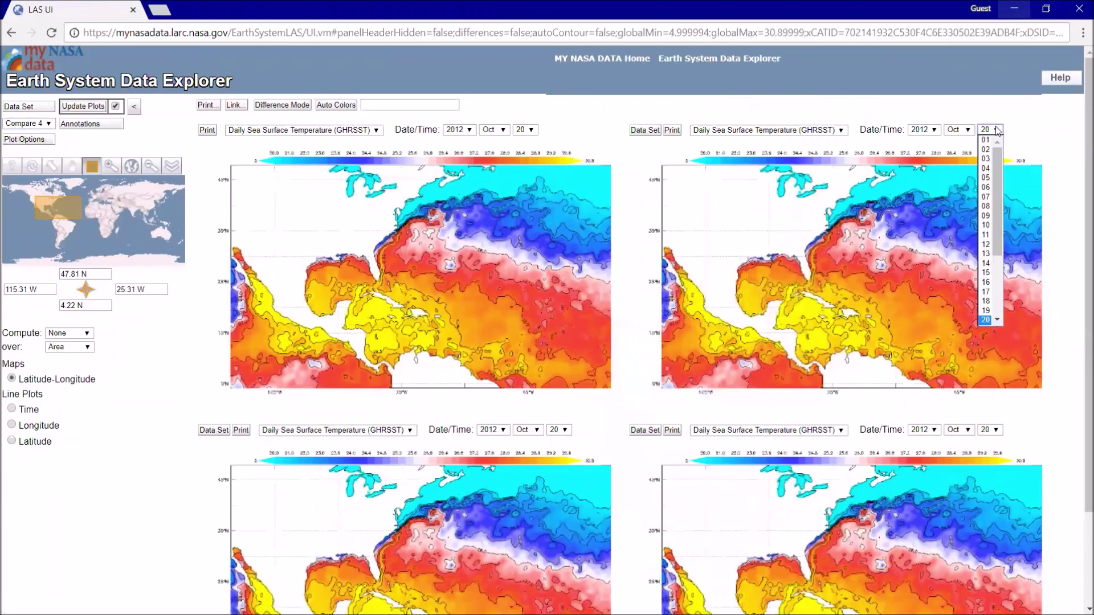
scroll(994, 319, down, 4)
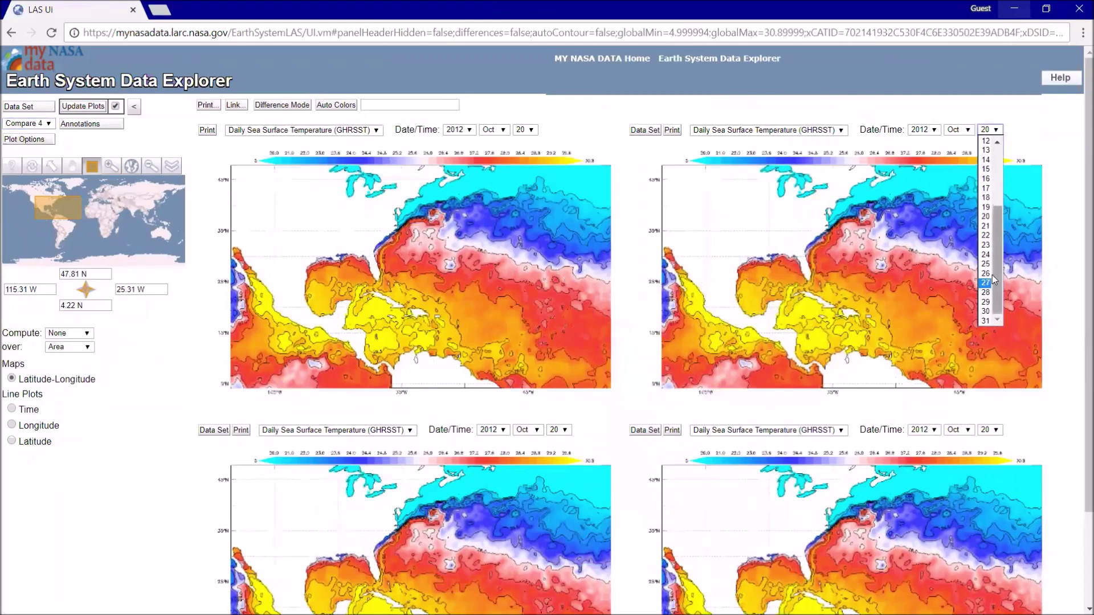
click(991, 246)
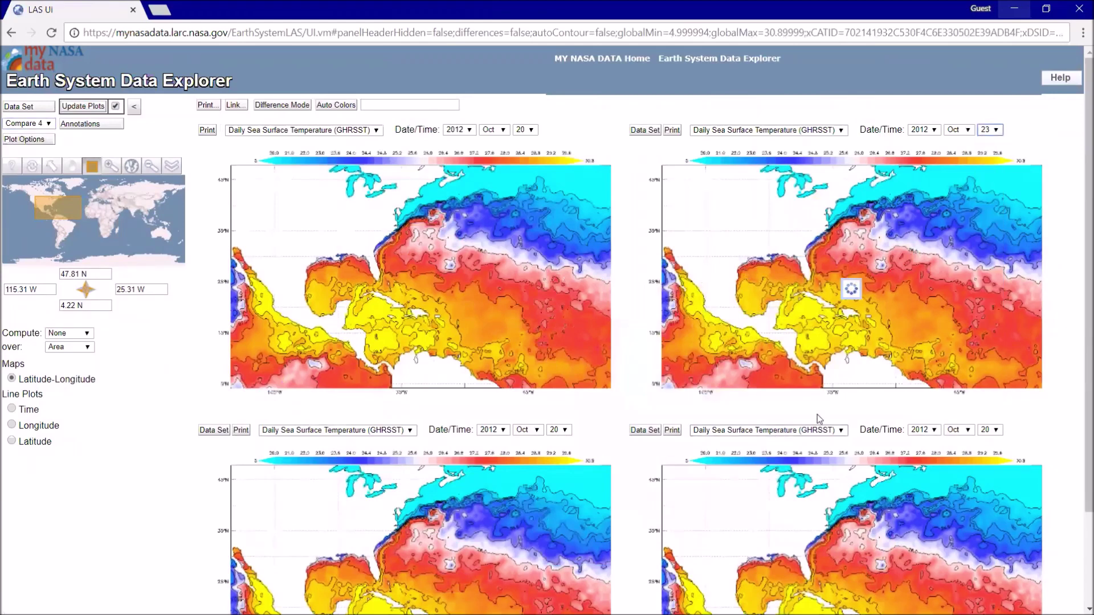
click(551, 430)
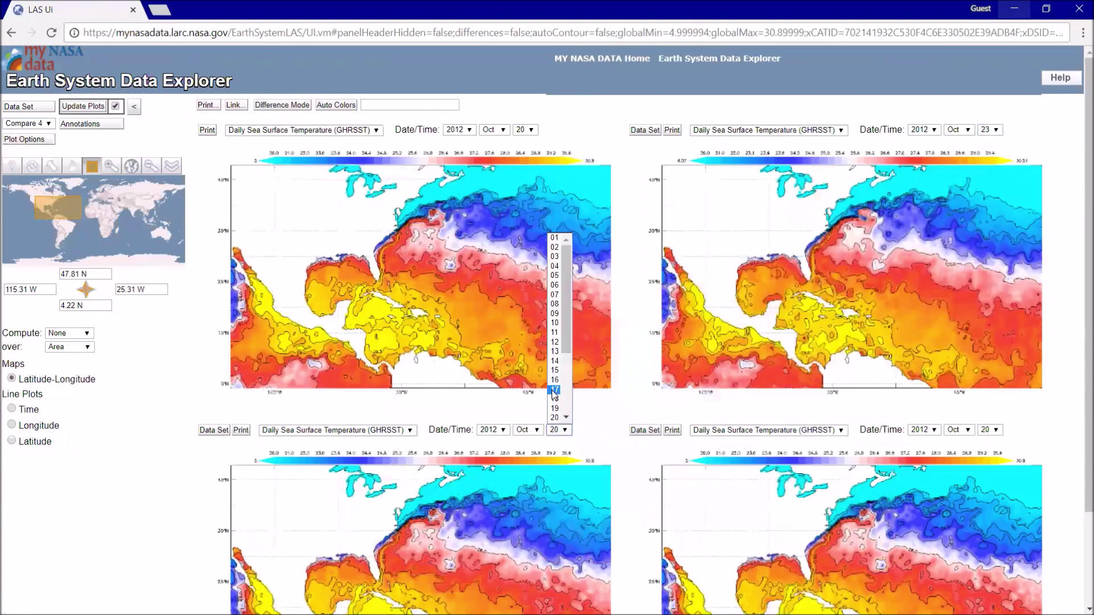
scroll(553, 379, down, 4)
click(553, 372)
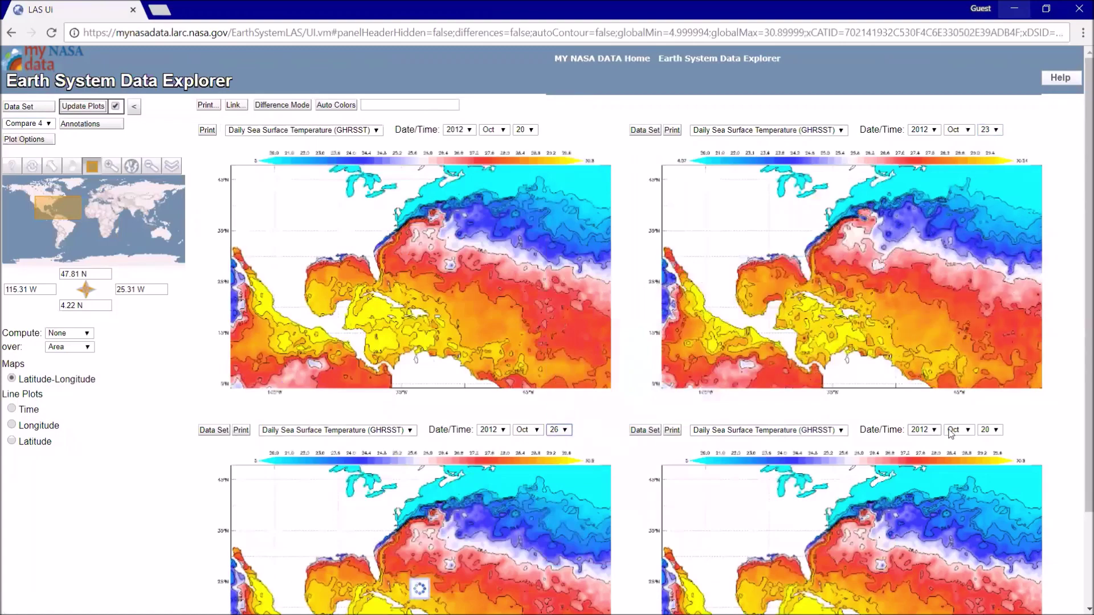
click(991, 430)
scroll(986, 416, down, 4)
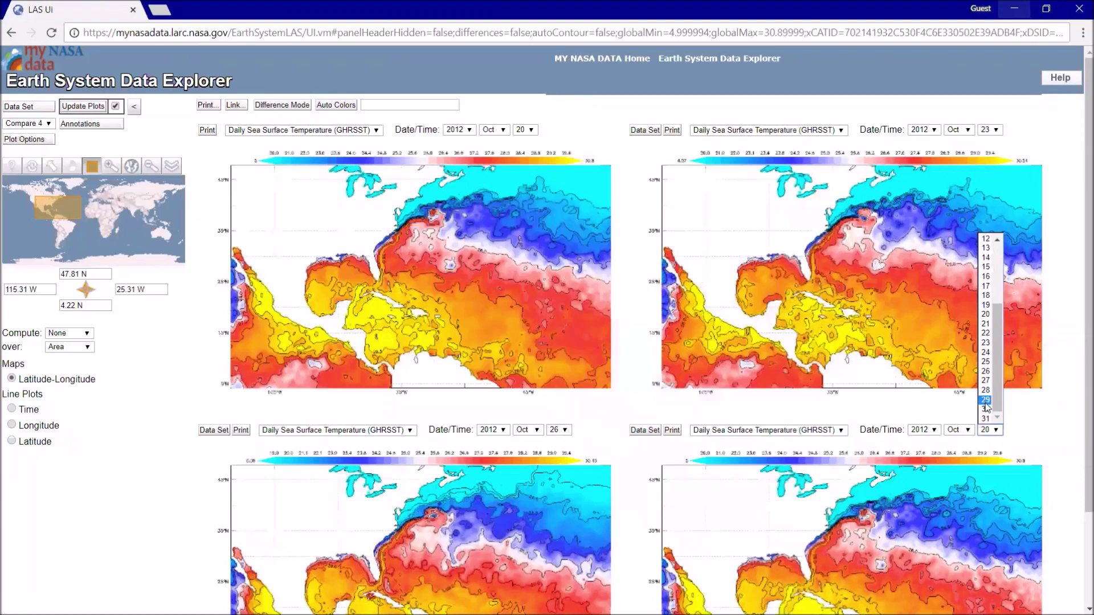
click(986, 400)
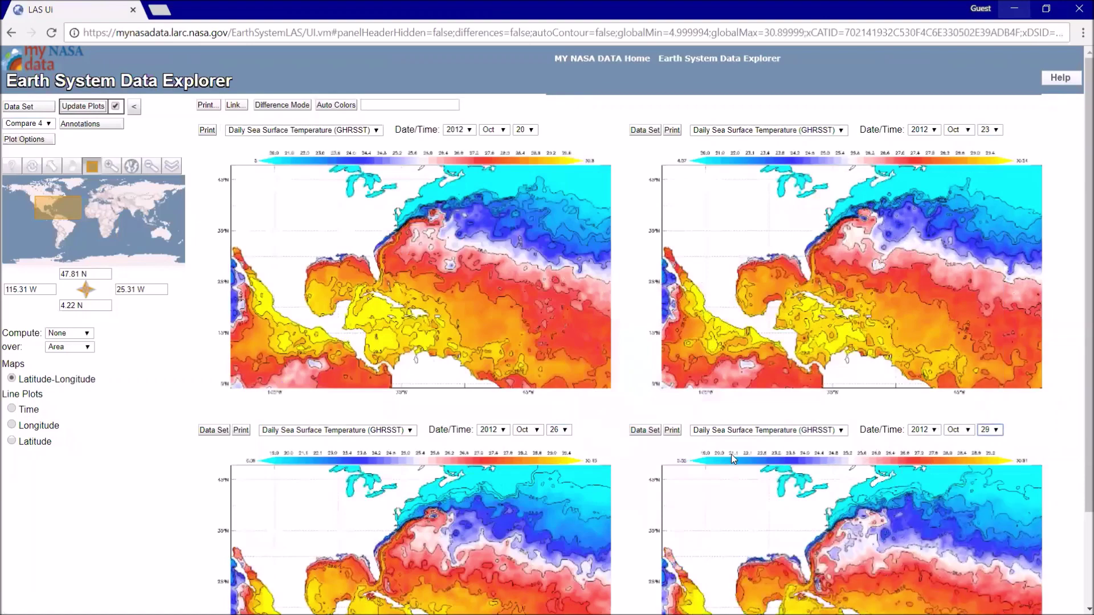
Compare the four temperature plots with the dates and positions on Hurricane Sandy's track map in Photos, and return to the plots.
scroll(701, 448, down, 1)
scroll(706, 441, down, 1)
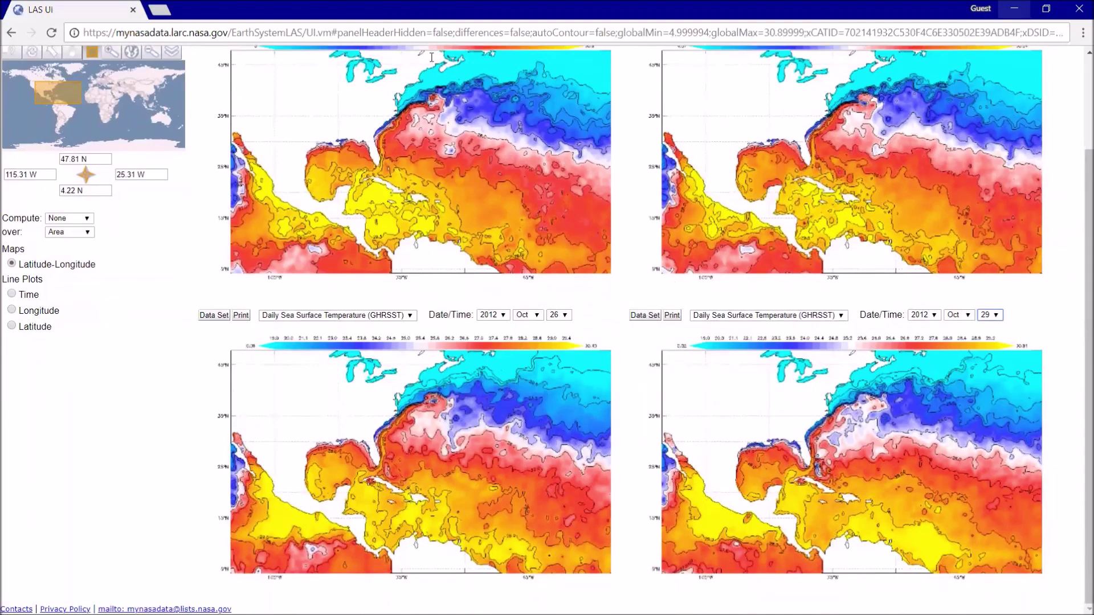
scroll(474, 111, up, 1)
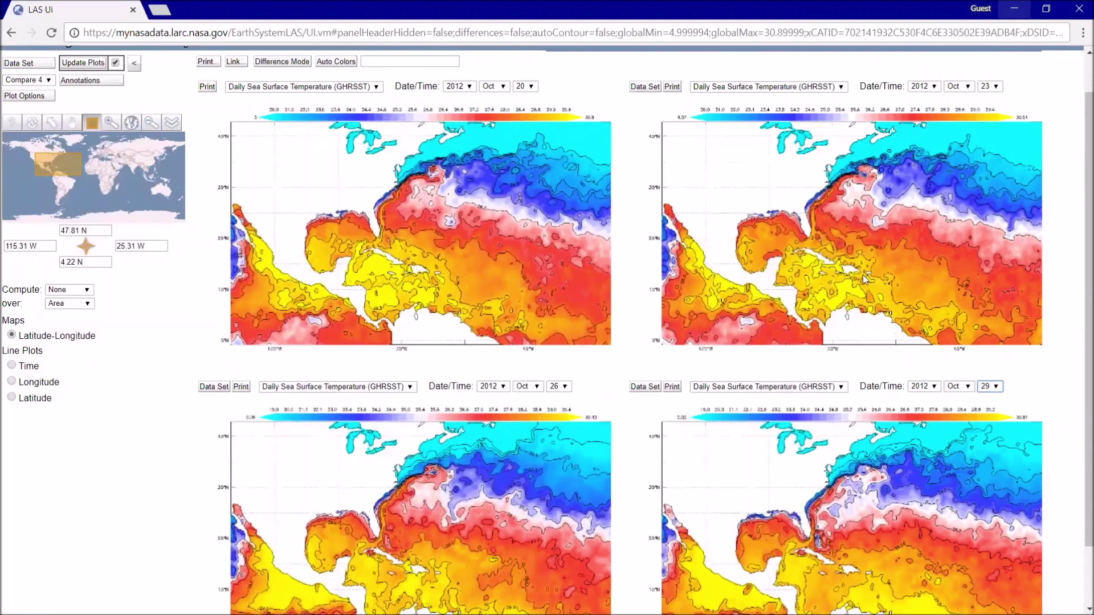
key(alt+Tab)
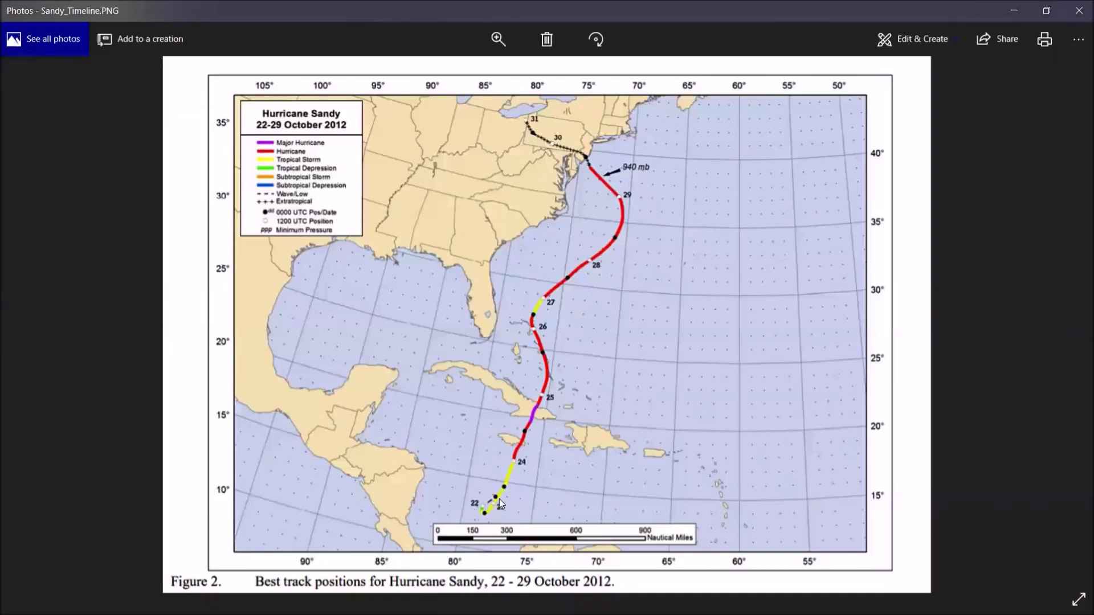
key(alt+Tab)
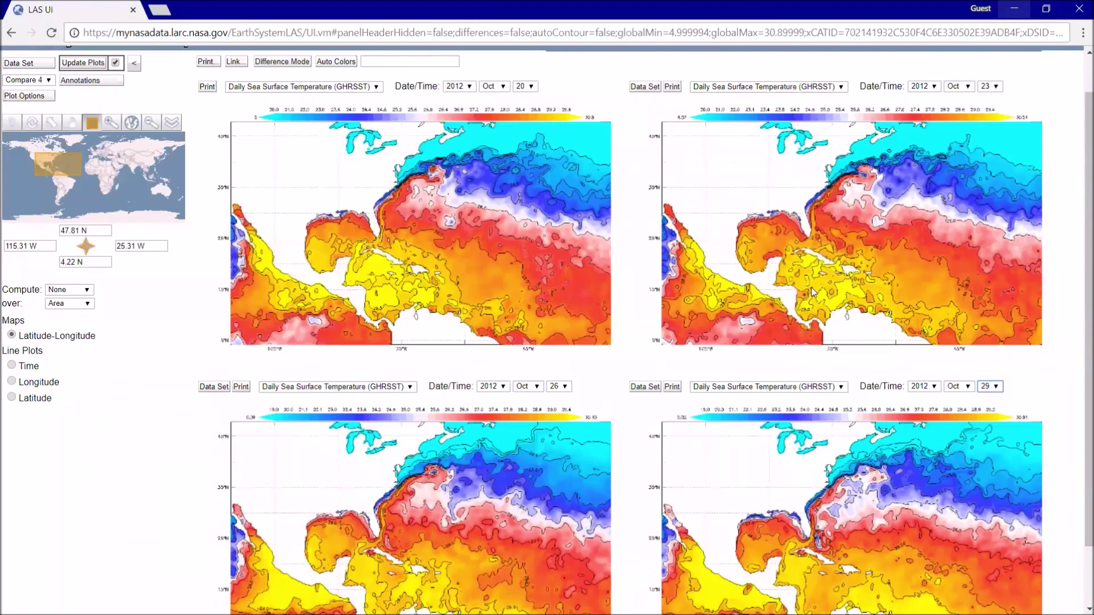
scroll(525, 463, down, 1)
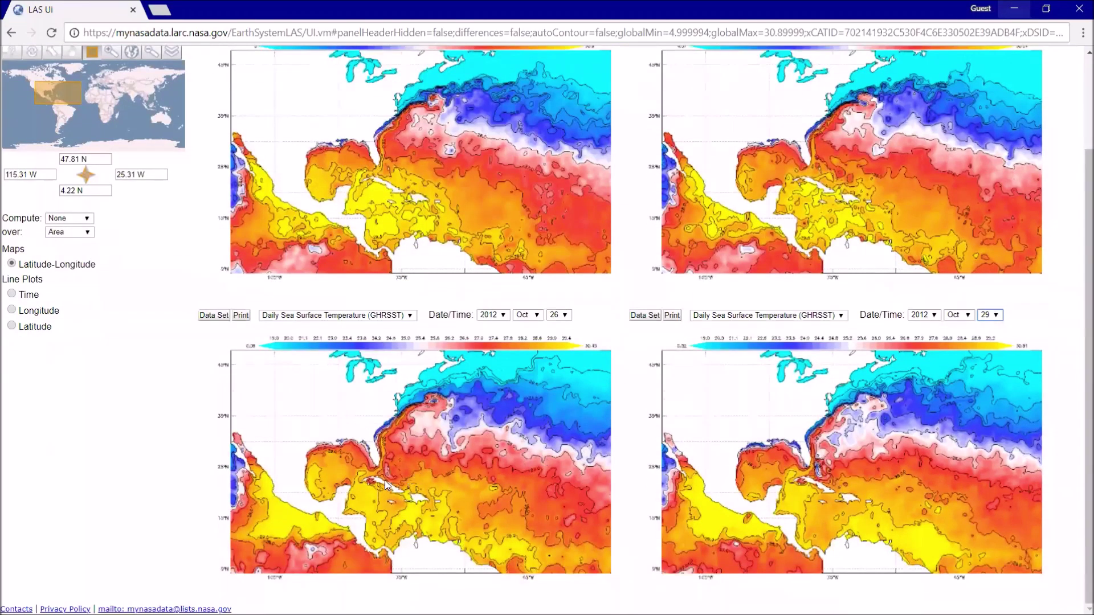
key(alt+Tab)
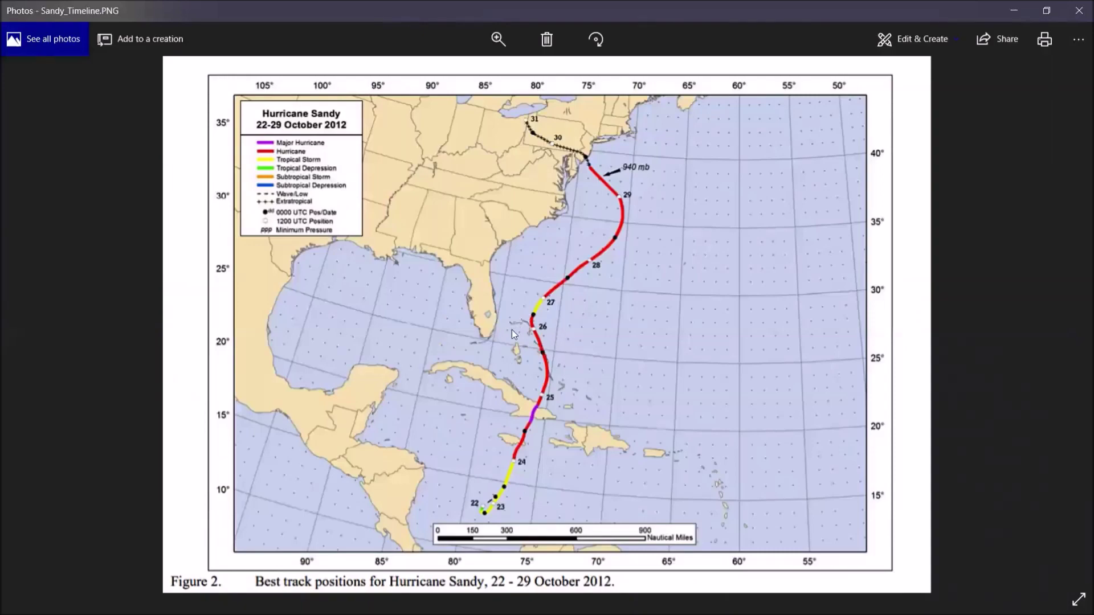
key(alt+Tab)
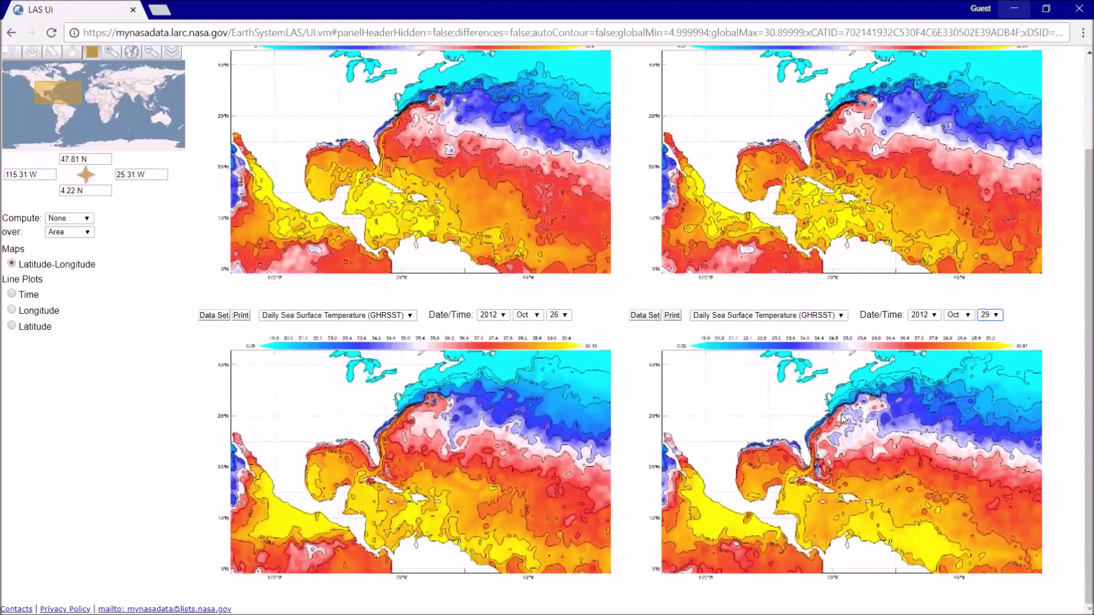
key(alt+Tab)
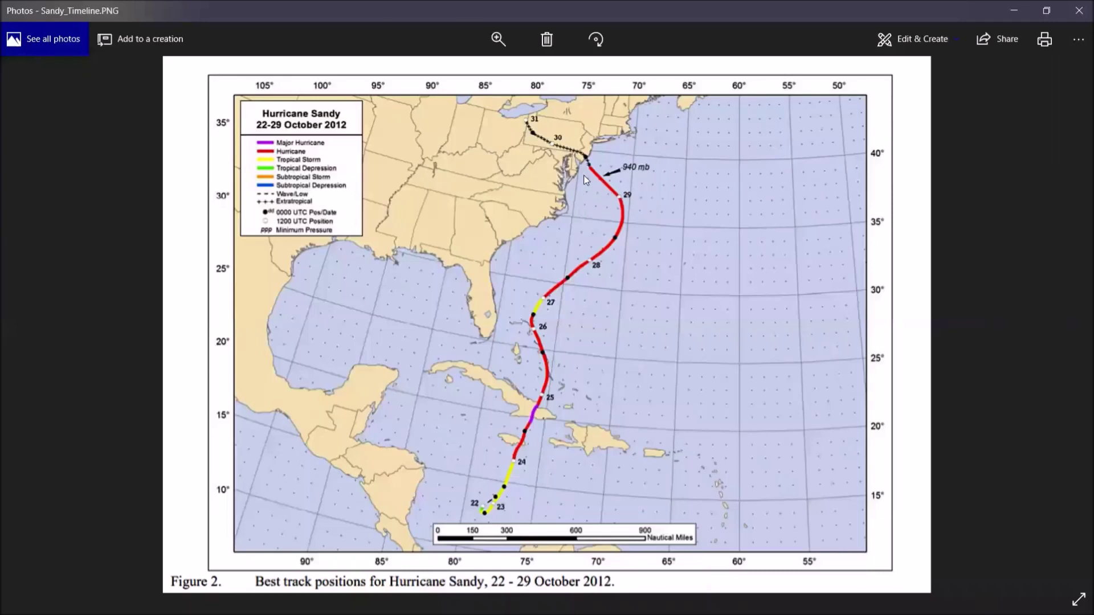
key(alt+Tab)
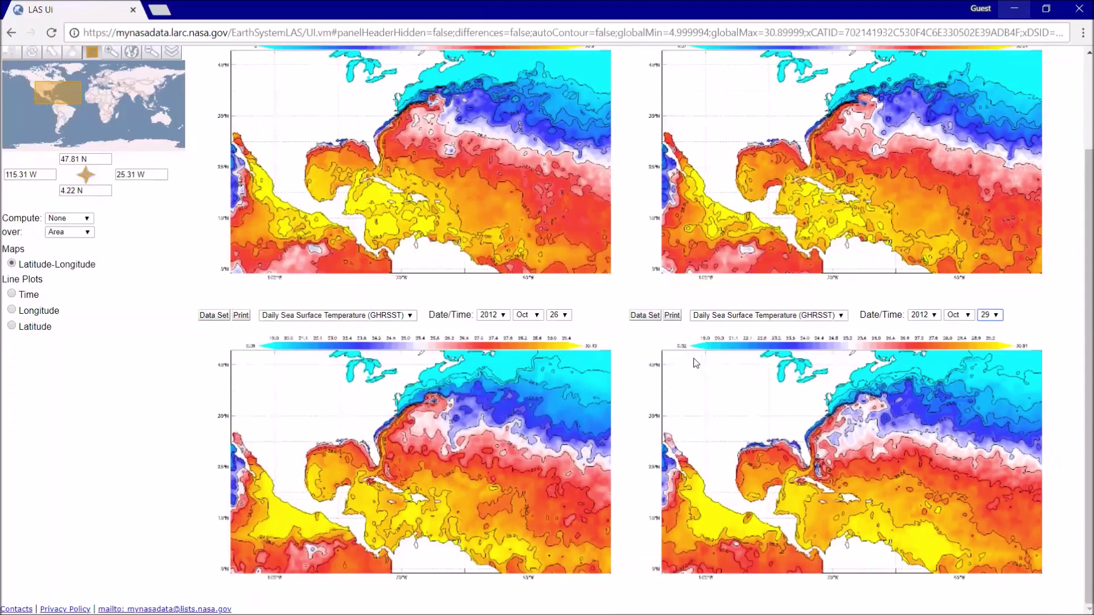
Reduce the layout to a comparison of two plots.
scroll(401, 387, up, 2)
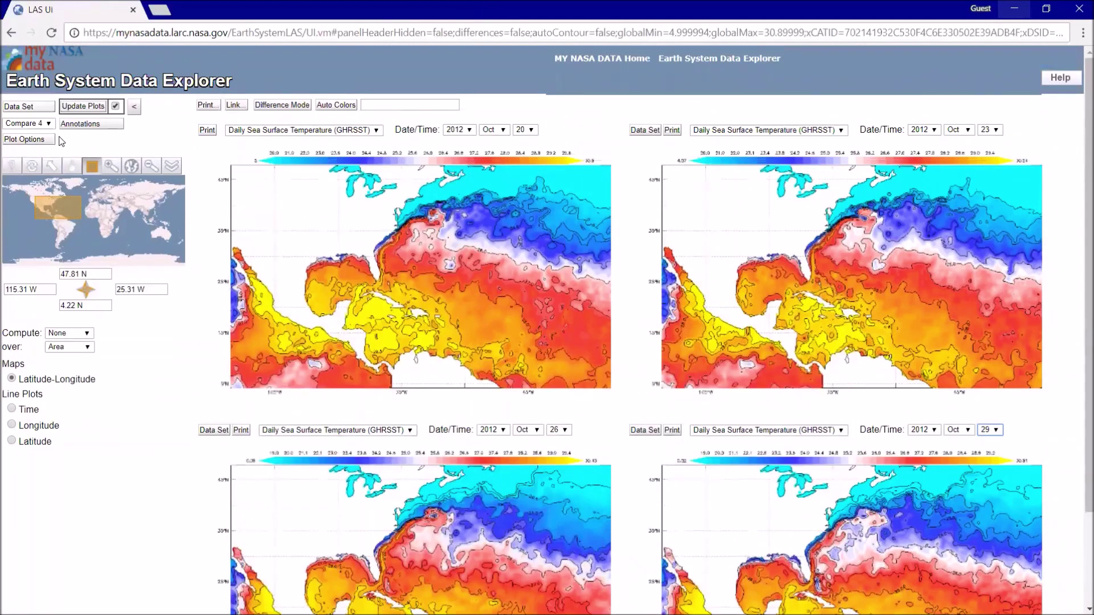
click(34, 123)
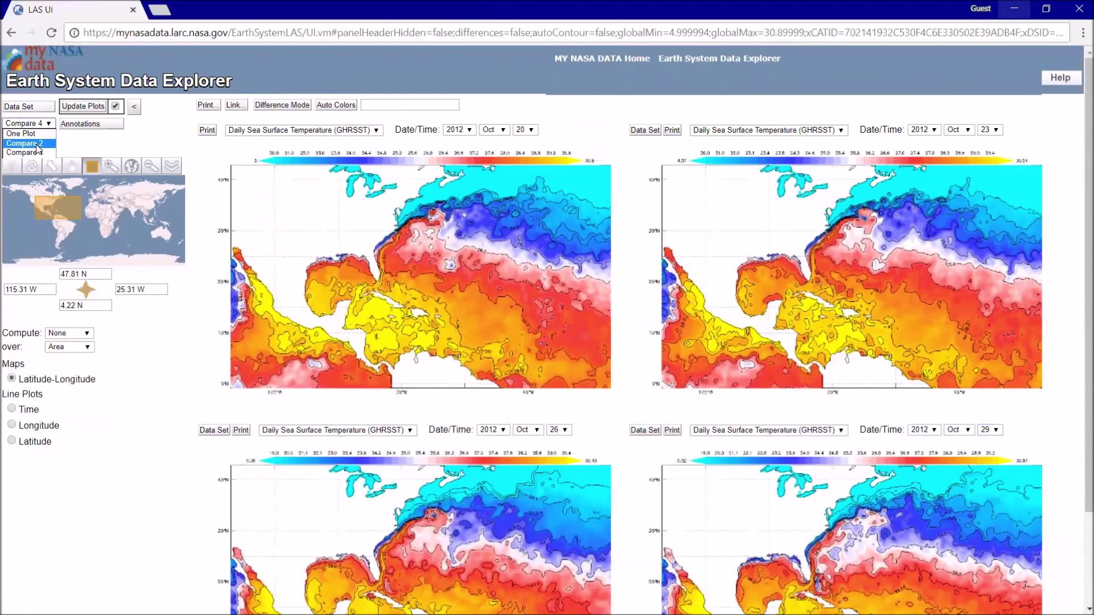
click(34, 143)
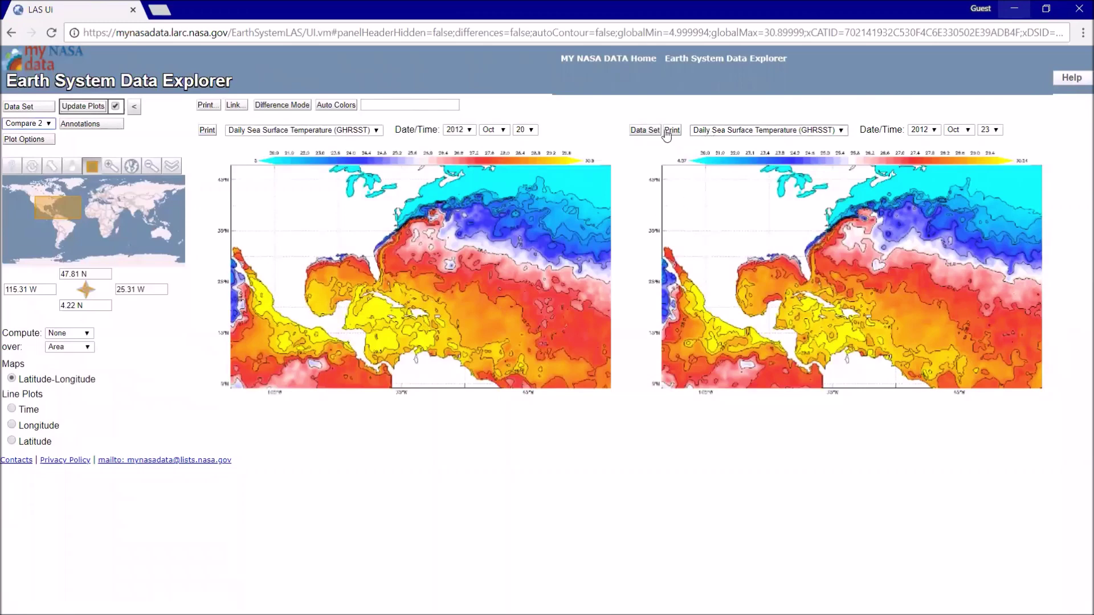
Review the variables available for the first plot and change it to Sea Surface Salinity (AQUARIUS).
click(325, 133)
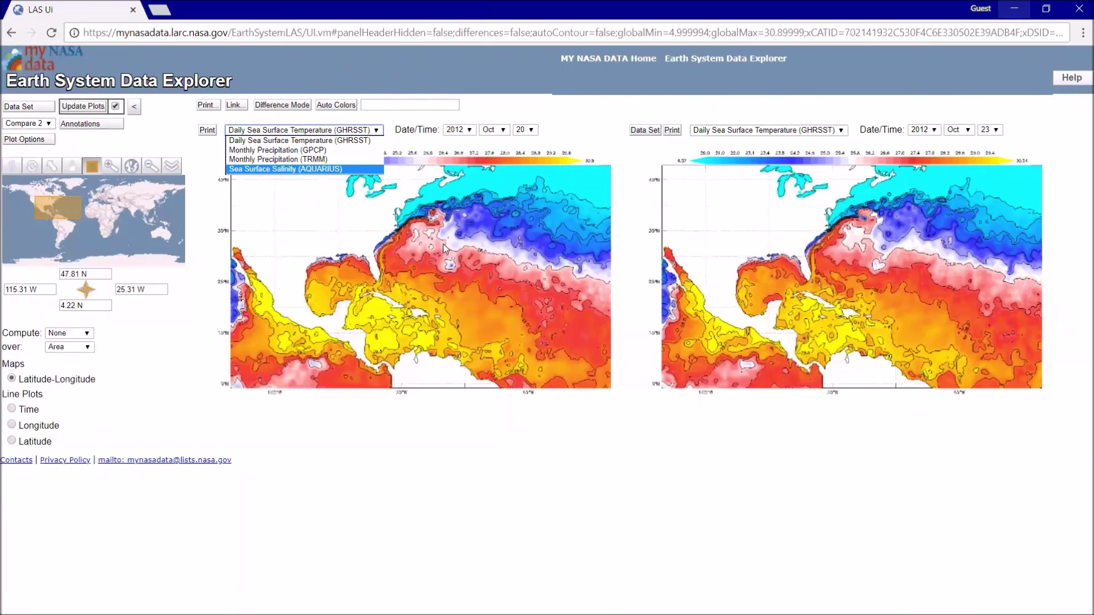
click(378, 134)
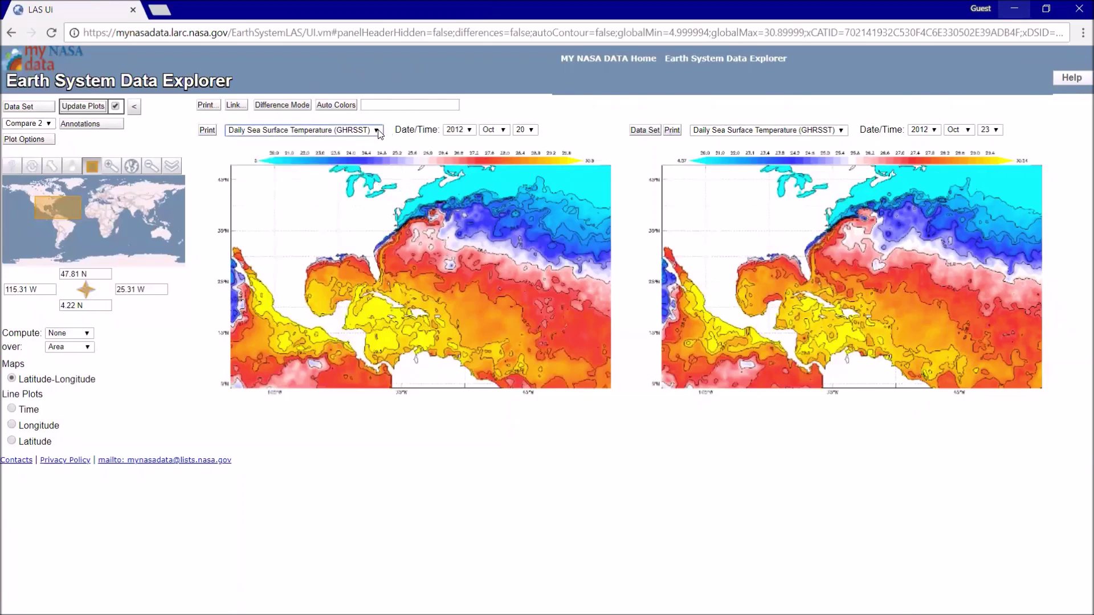
click(261, 131)
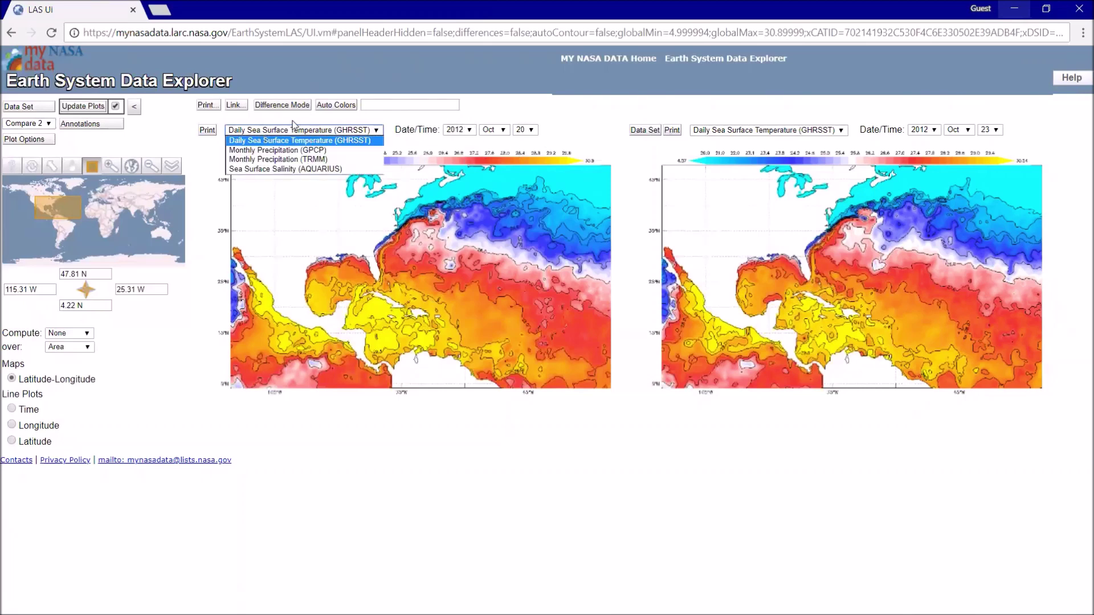
click(308, 169)
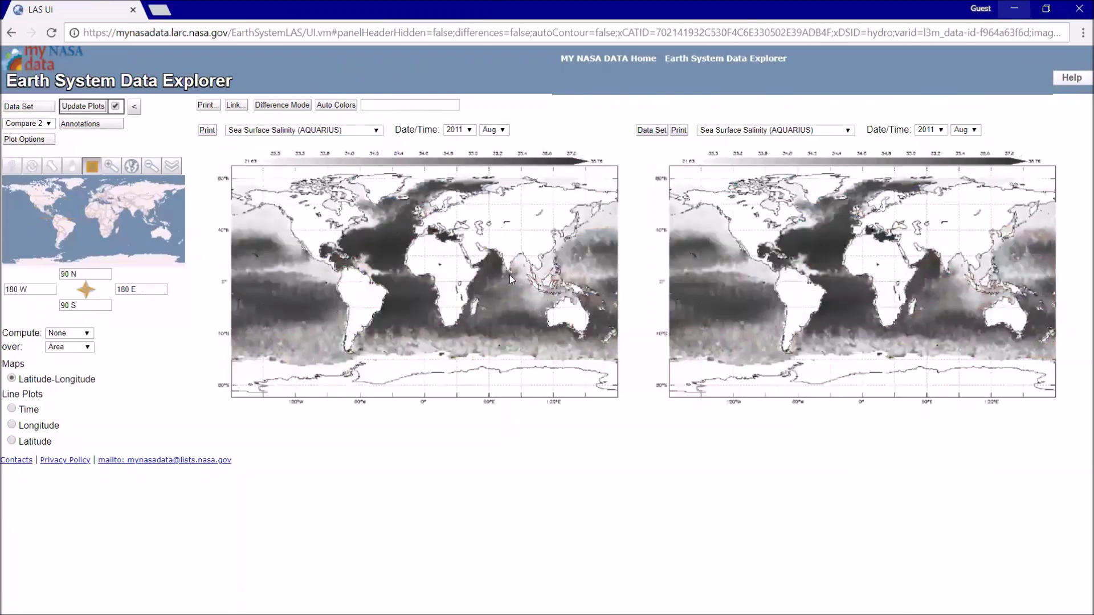
Select a western Atlantic region spanning about 4 N to 48 N and 111 W to 31 W for the salinity plots.
click(98, 171)
click(98, 171)
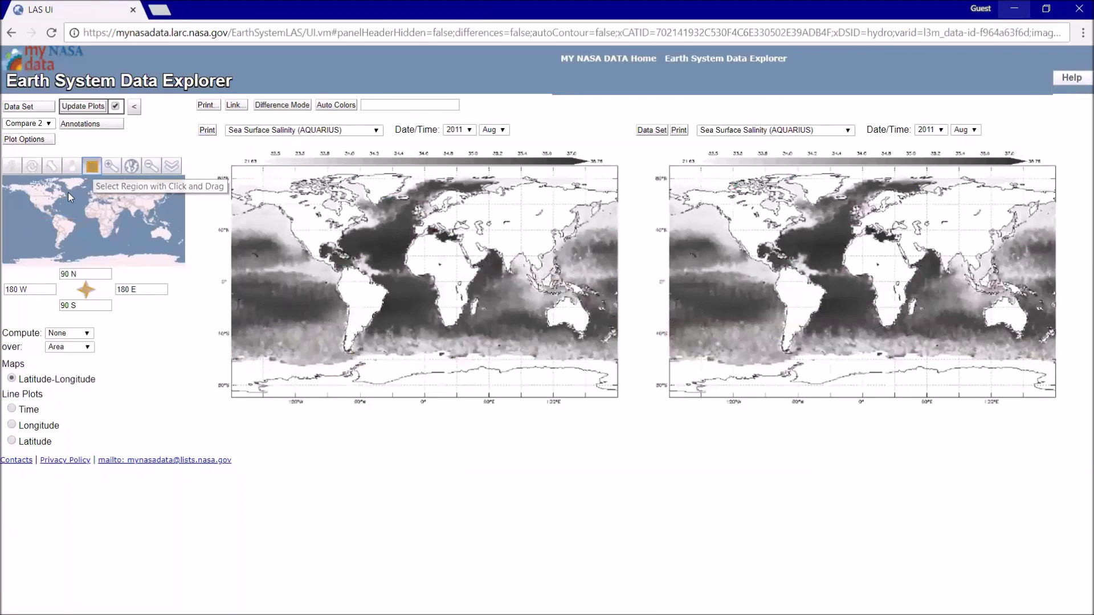
drag(37, 197, 78, 219)
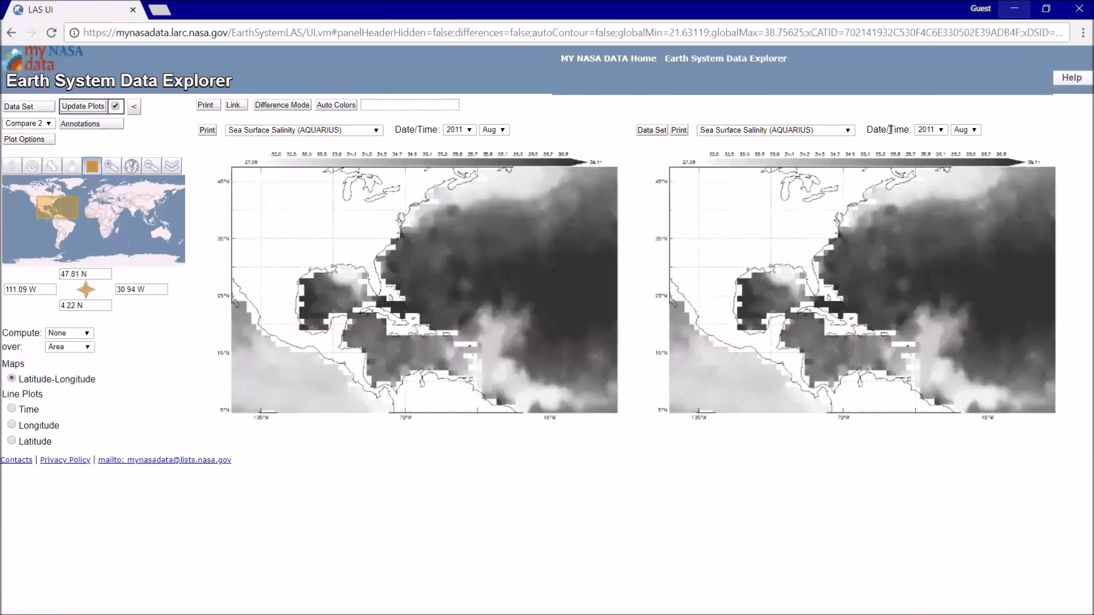
Set the date of the first Sea Surface Salinity plot to October 2012.
click(459, 130)
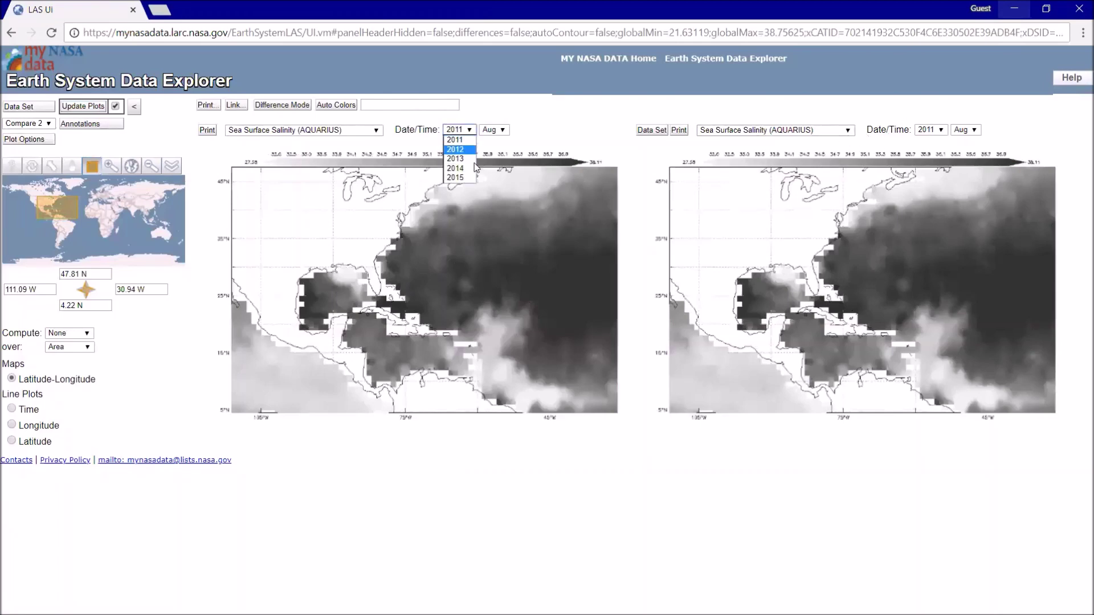
click(471, 155)
click(494, 131)
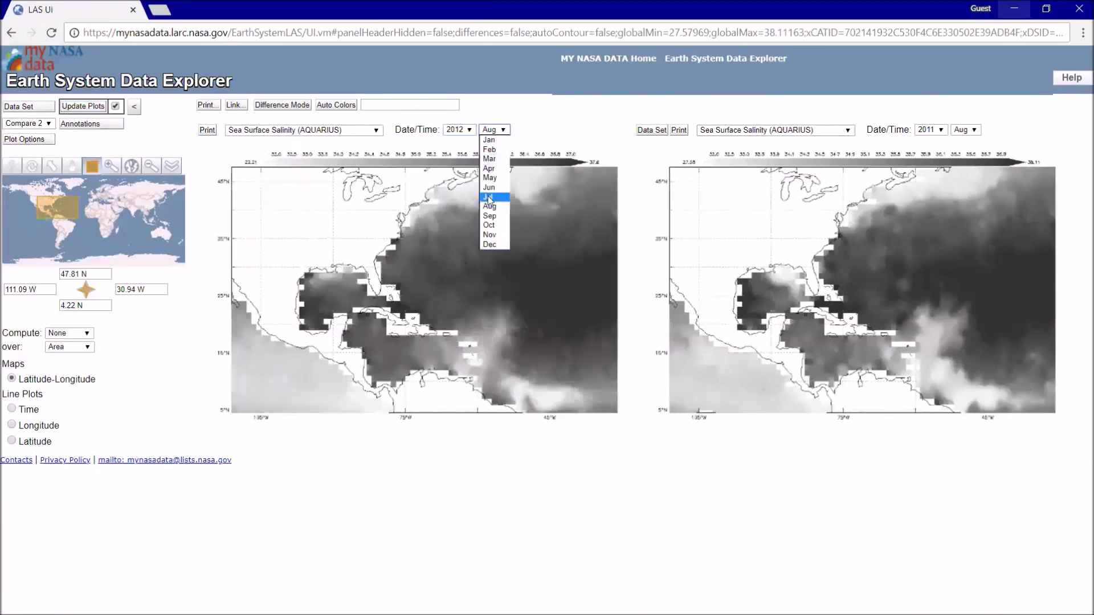
click(493, 228)
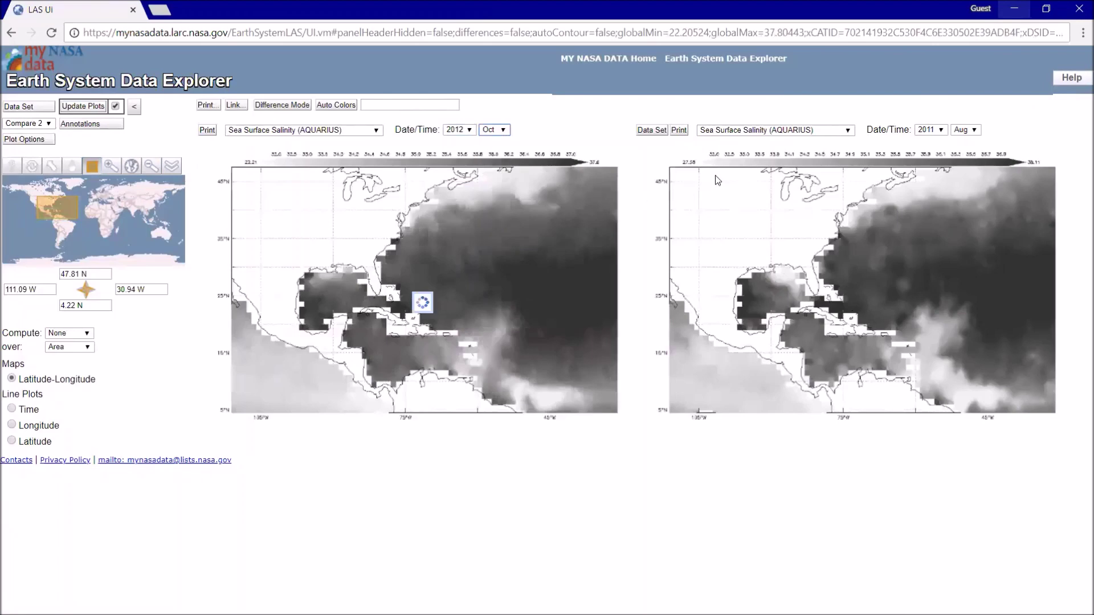
Set the date of the second Sea Surface Salinity plot to October 2012.
click(939, 130)
click(936, 152)
click(966, 130)
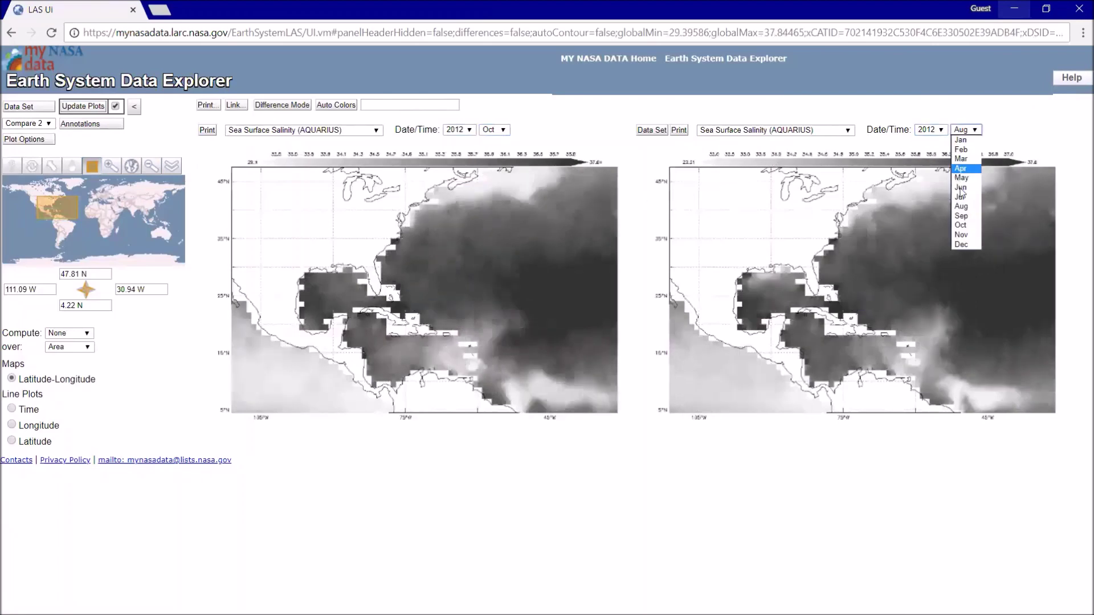
click(967, 229)
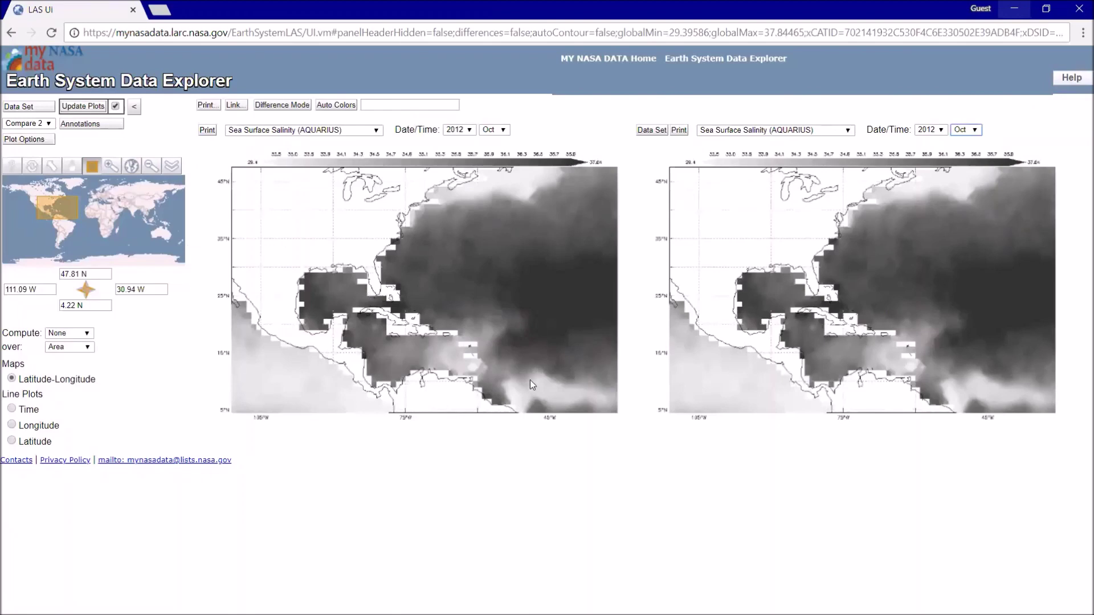
Change the second plot to Monthly Precipitation (GPCP) and set its date to October 2012.
click(770, 135)
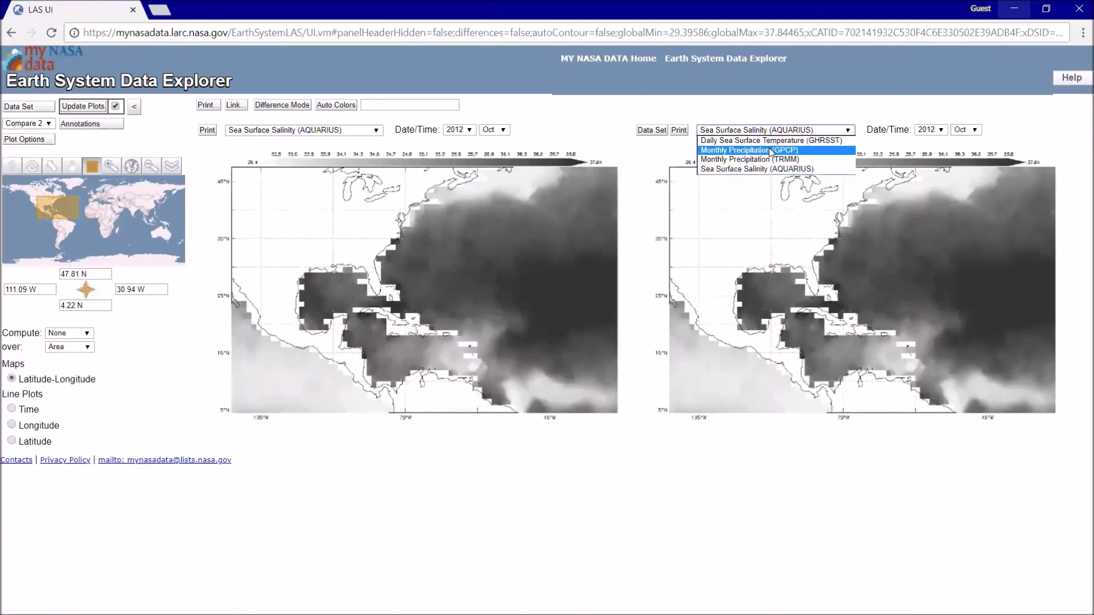
click(770, 152)
click(941, 130)
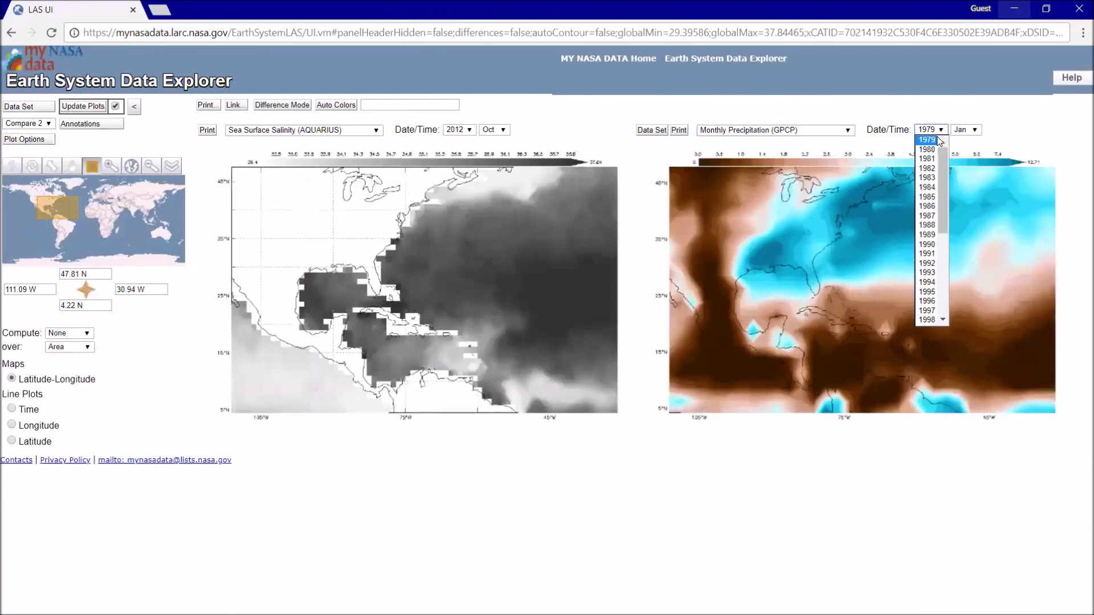
scroll(927, 239, down, 6)
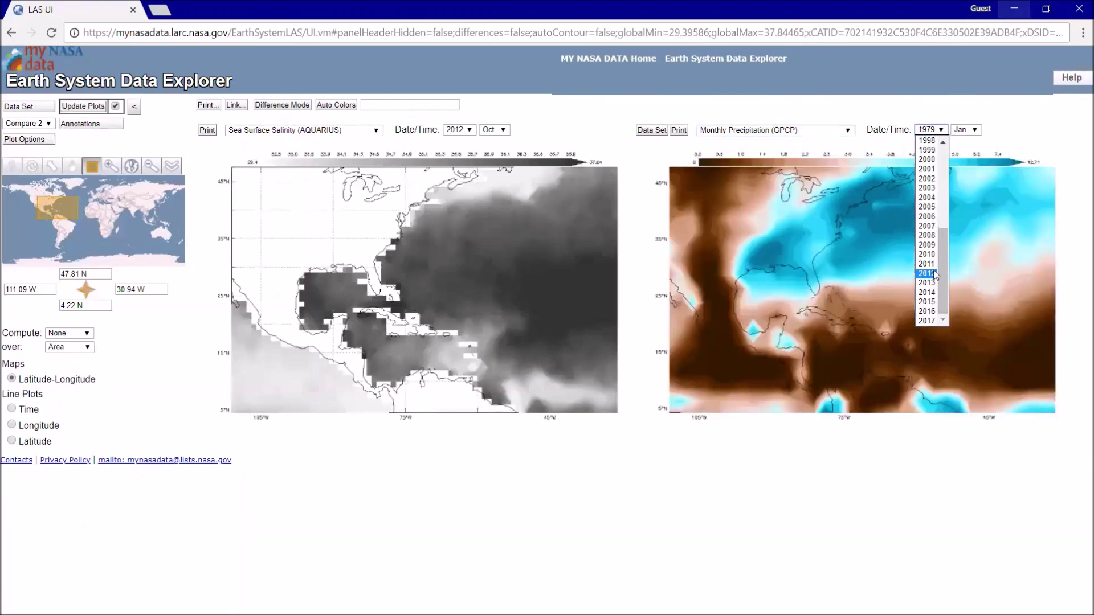
click(927, 275)
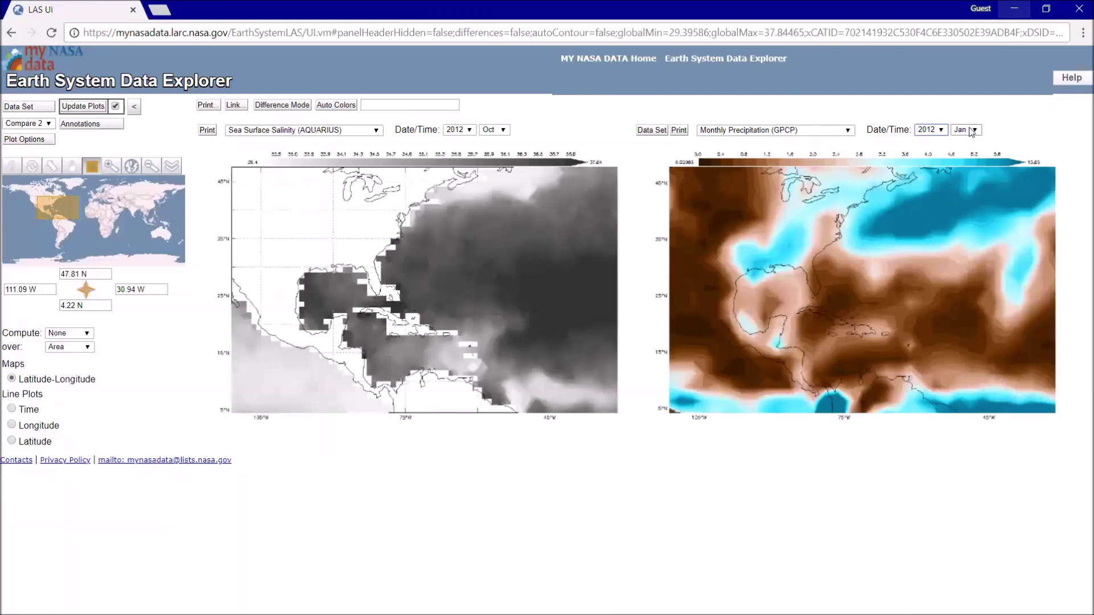
click(970, 131)
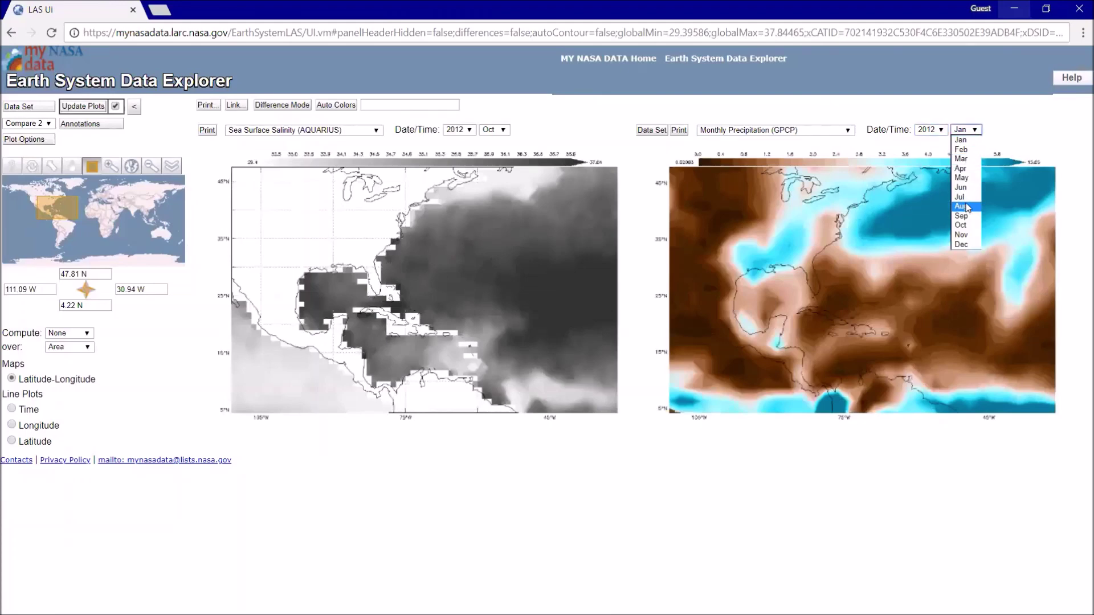
click(963, 226)
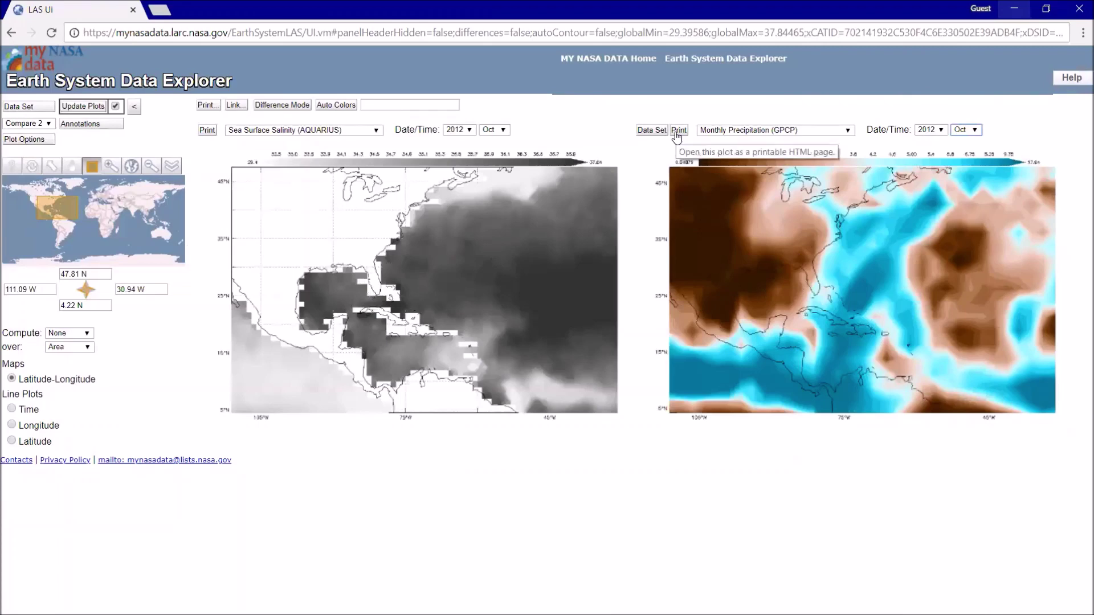
Reduce the layout to the single salinity plot and open its printable page in a maximized window.
click(29, 123)
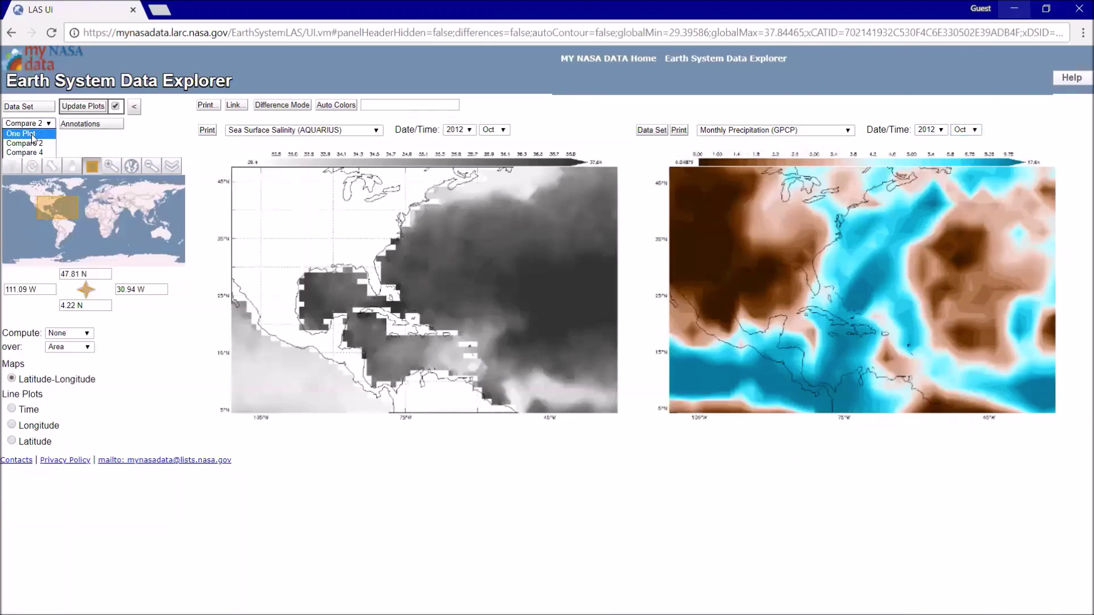
click(31, 135)
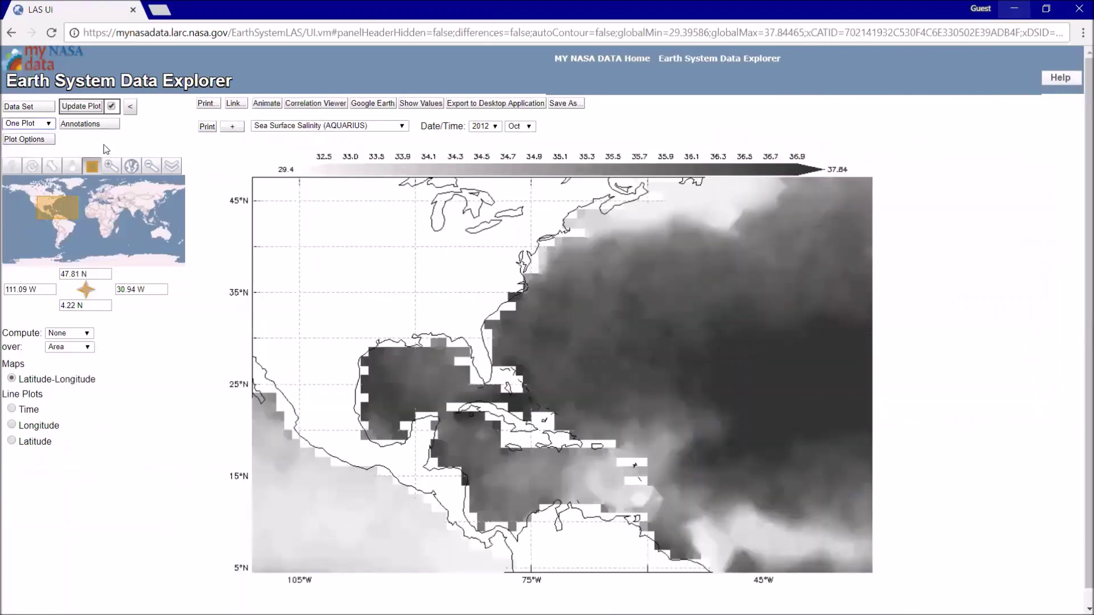
click(206, 127)
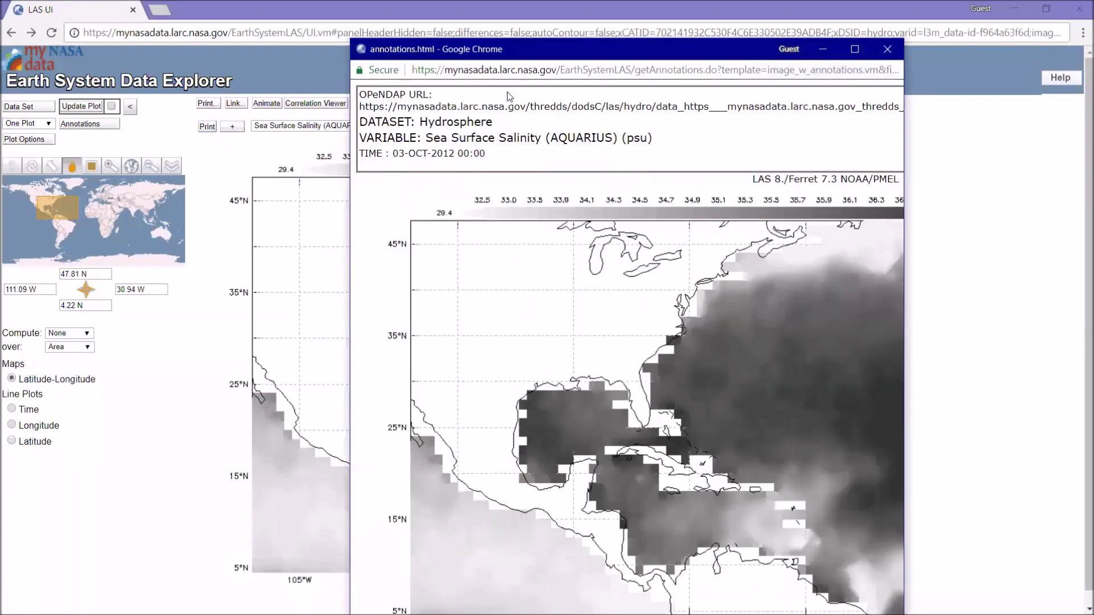
drag(581, 53, 245, 5)
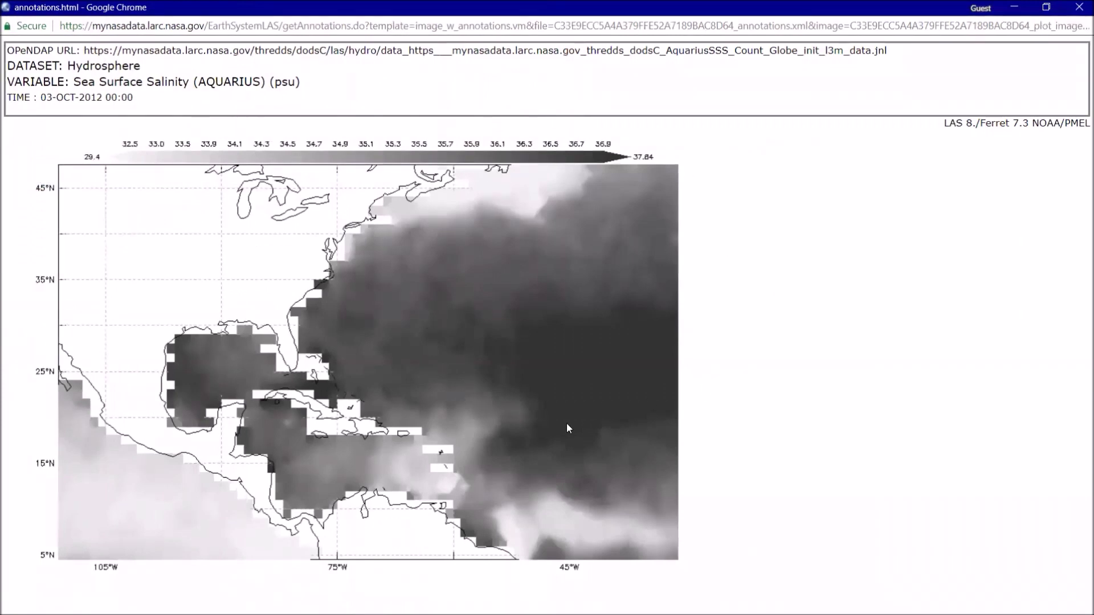
Save the salinity plot as a PNG image in the annotations_files folder under the suggested name and open it in Photos.
right_click(428, 342)
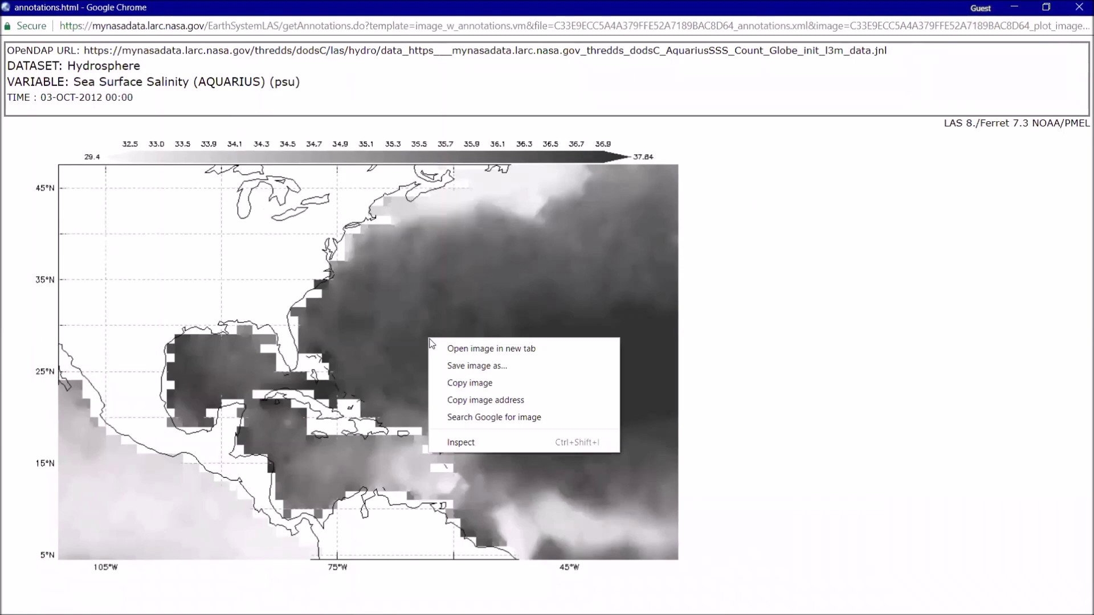
click(474, 368)
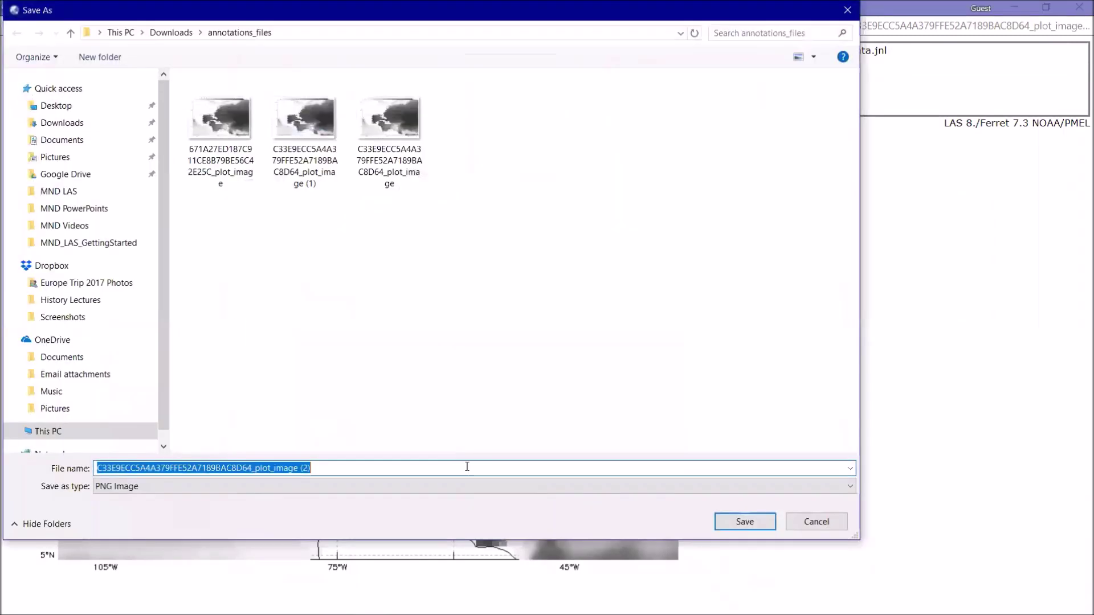
click(748, 526)
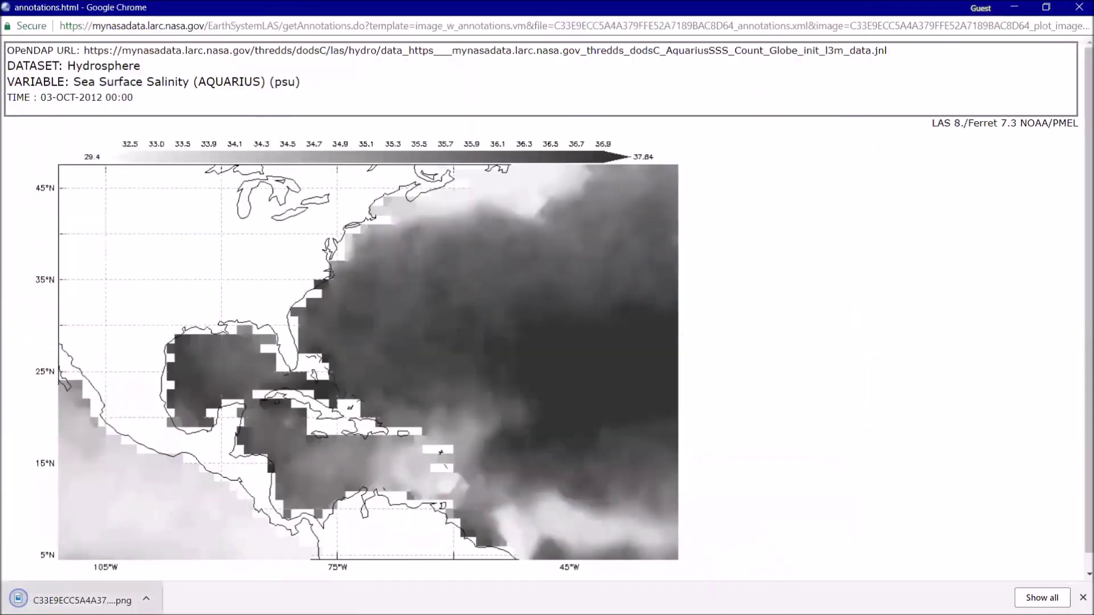
click(85, 600)
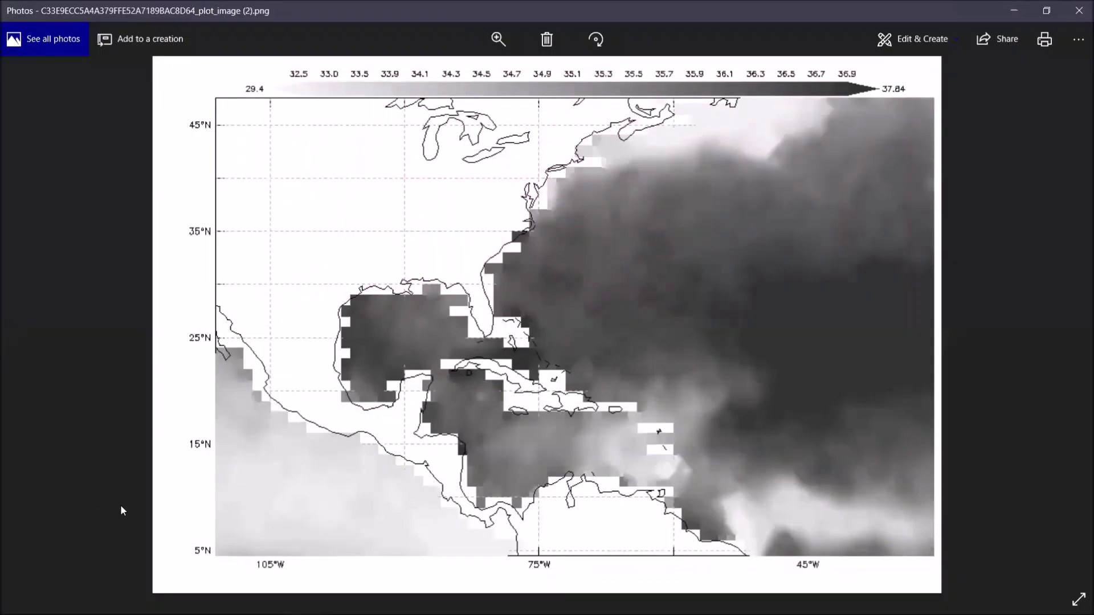